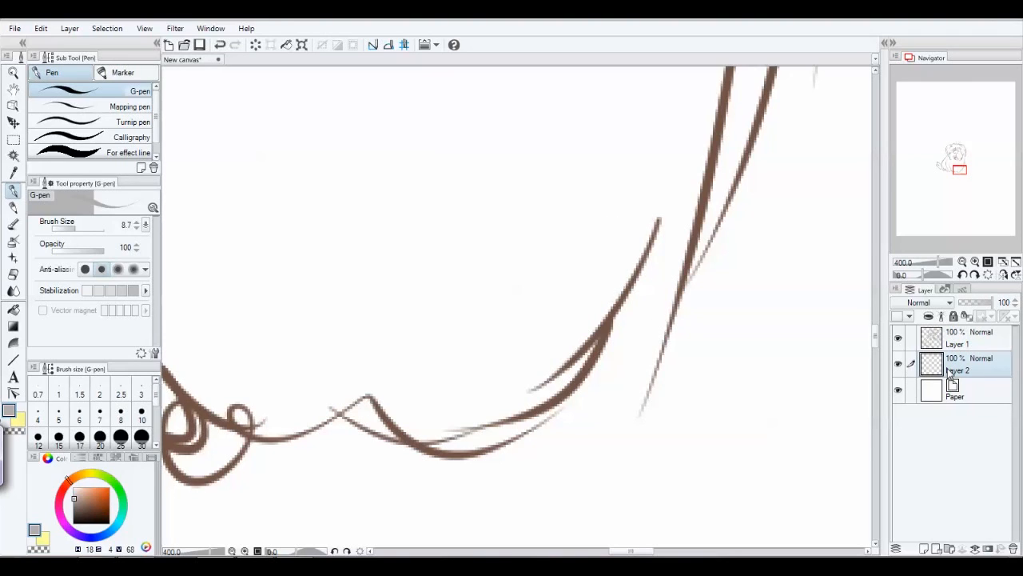
- Close the outline gaps along the lower front of the dog's body and its flank with grey G-pen strokes on Layer 2
{"action": "left_click_drag", "start_coordinate": [659, 364], "coordinate": [631, 262]}
{"action": "left_click_drag", "start_coordinate": [658, 355], "coordinate": [644, 280]}
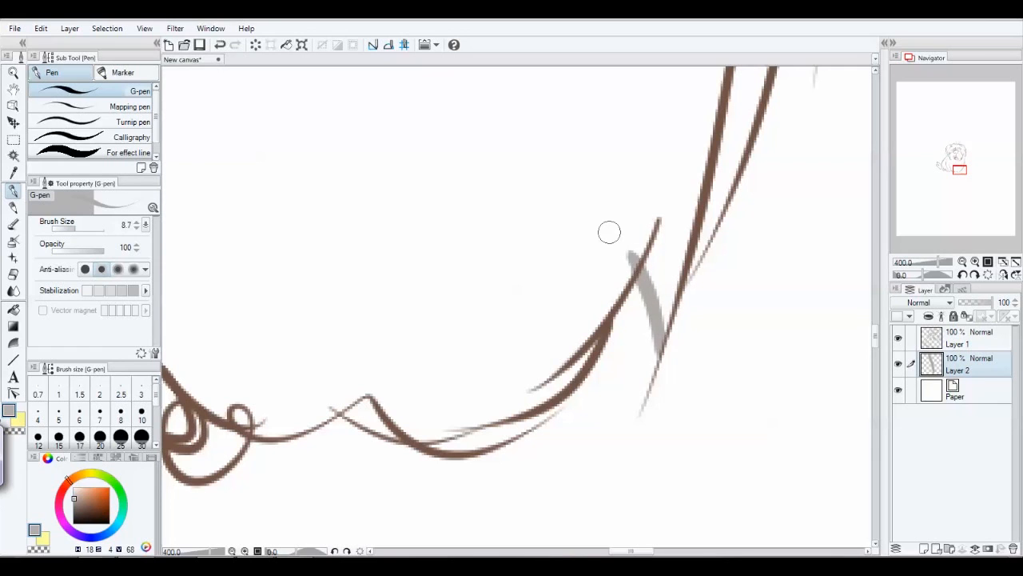
{"action": "left_click_drag", "start_coordinate": [574, 235], "coordinate": [443, 467]}
{"action": "left_click_drag", "start_coordinate": [676, 283], "coordinate": [630, 209]}
{"action": "left_click_drag", "start_coordinate": [673, 326], "coordinate": [660, 237]}
{"action": "scroll", "coordinate": [551, 272], "scroll_direction": "up", "scroll_amount": 5}
{"action": "left_click_drag", "start_coordinate": [668, 139], "coordinate": [674, 280]}
{"action": "left_click_drag", "start_coordinate": [450, 149], "coordinate": [471, 503]}
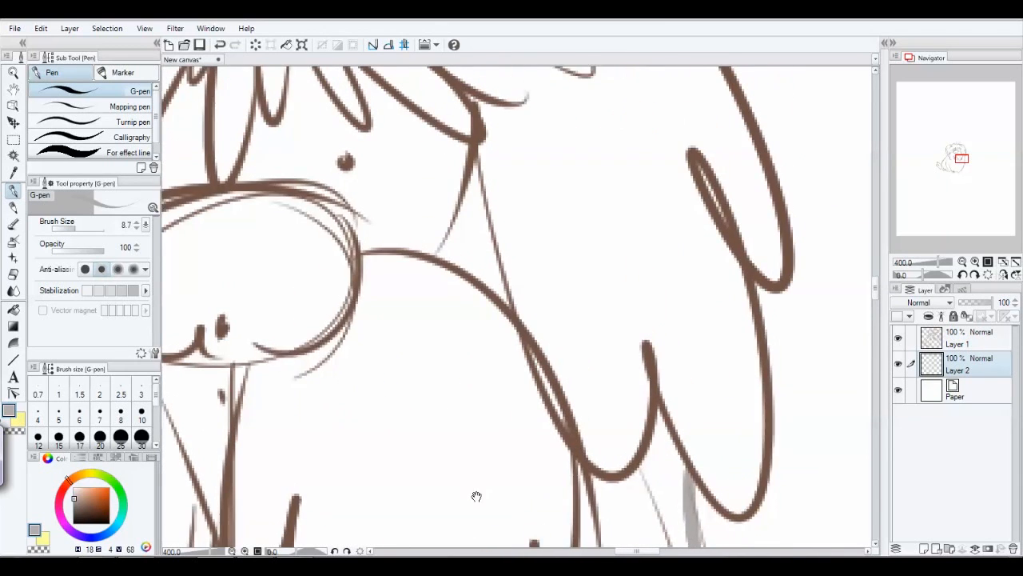
- Close the open hair tufts on top of the dog's head with grey G-pen strokes on Layer 2
{"action": "mouse_move", "coordinate": [503, 178]}
{"action": "left_mouse_down"}
{"action": "mouse_move", "coordinate": [608, 360]}
{"action": "mouse_move", "coordinate": [624, 455]}
{"action": "left_mouse_up"}
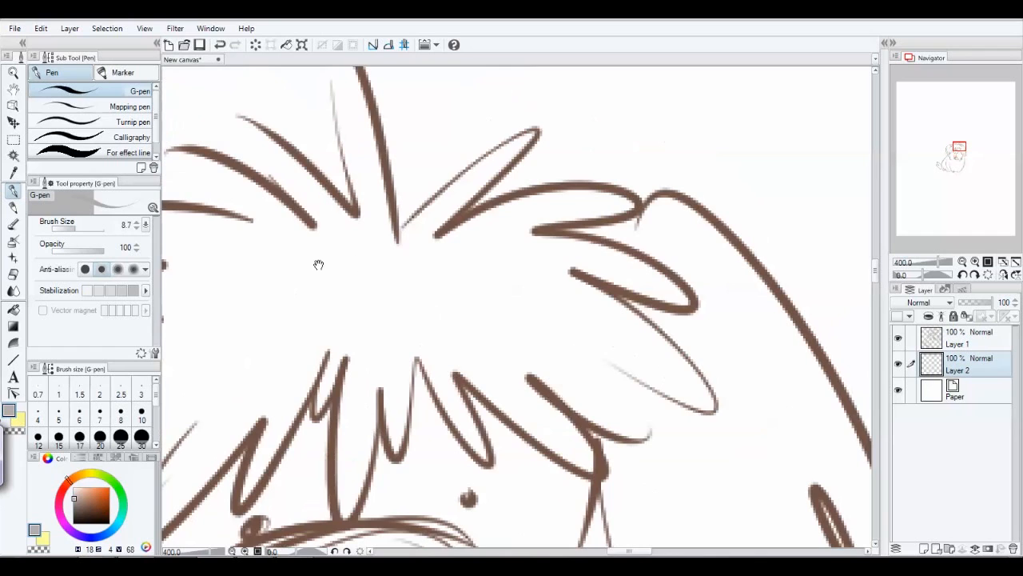
{"action": "left_click_drag", "start_coordinate": [319, 265], "coordinate": [437, 331]}
{"action": "mouse_move", "coordinate": [449, 94]}
{"action": "left_mouse_down"}
{"action": "mouse_move", "coordinate": [473, 272]}
{"action": "mouse_move", "coordinate": [447, 151]}
{"action": "mouse_move", "coordinate": [474, 268]}
{"action": "left_mouse_up"}
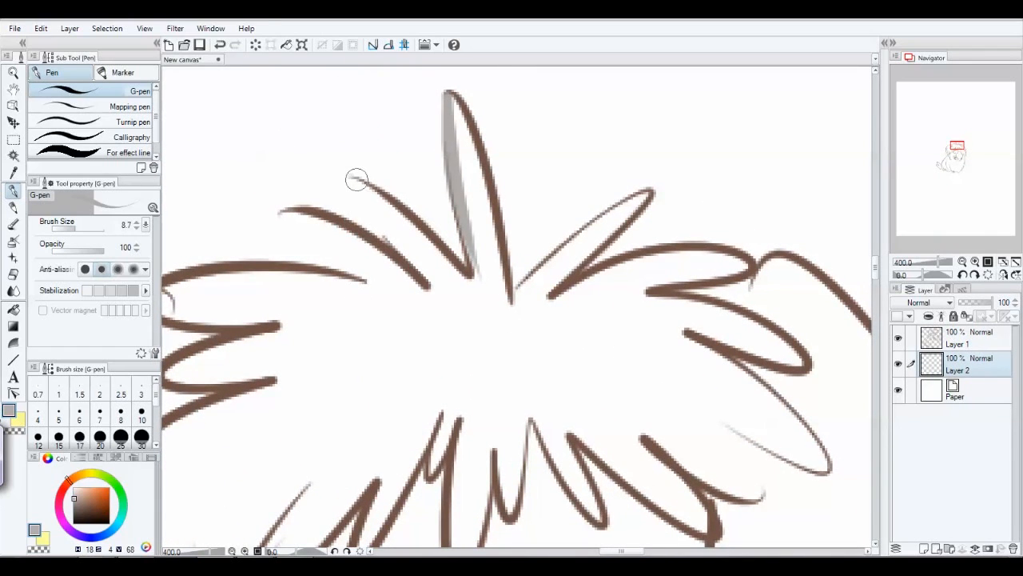
{"action": "left_click_drag", "start_coordinate": [354, 177], "coordinate": [448, 300]}
{"action": "left_click_drag", "start_coordinate": [286, 213], "coordinate": [320, 252]}
- Fill the dog's body, flank slivers and tail with grey on Layer 2, using the fill that refers to other layers
{"action": "mouse_move", "coordinate": [299, 416]}
{"action": "left_mouse_down"}
{"action": "mouse_move", "coordinate": [532, 306]}
{"action": "mouse_move", "coordinate": [551, 269]}
{"action": "left_mouse_up"}
{"action": "left_click_drag", "start_coordinate": [242, 461], "coordinate": [397, 178]}
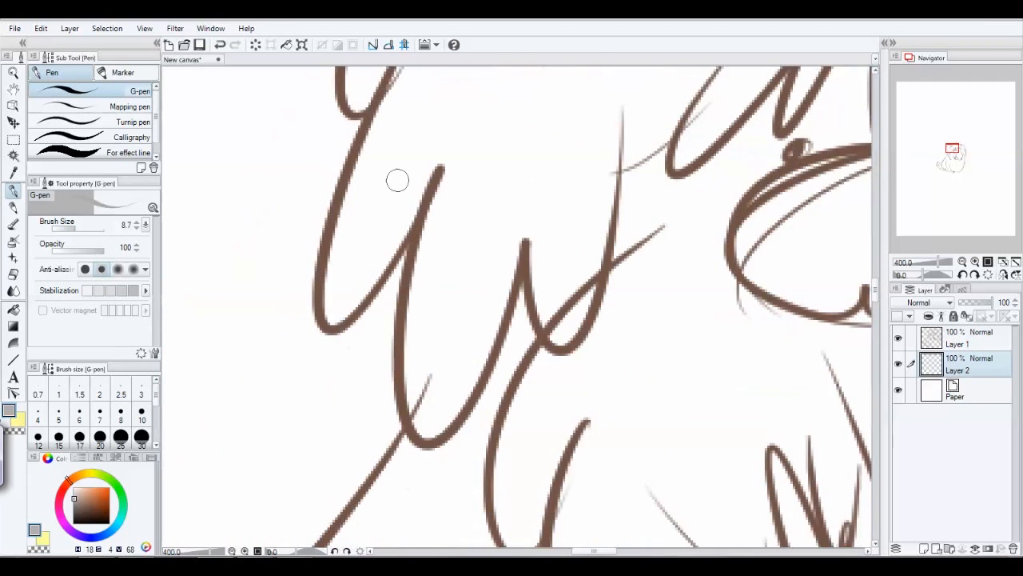
{"action": "left_click_drag", "start_coordinate": [354, 456], "coordinate": [421, 168]}
{"action": "left_click_drag", "start_coordinate": [247, 463], "coordinate": [418, 155]}
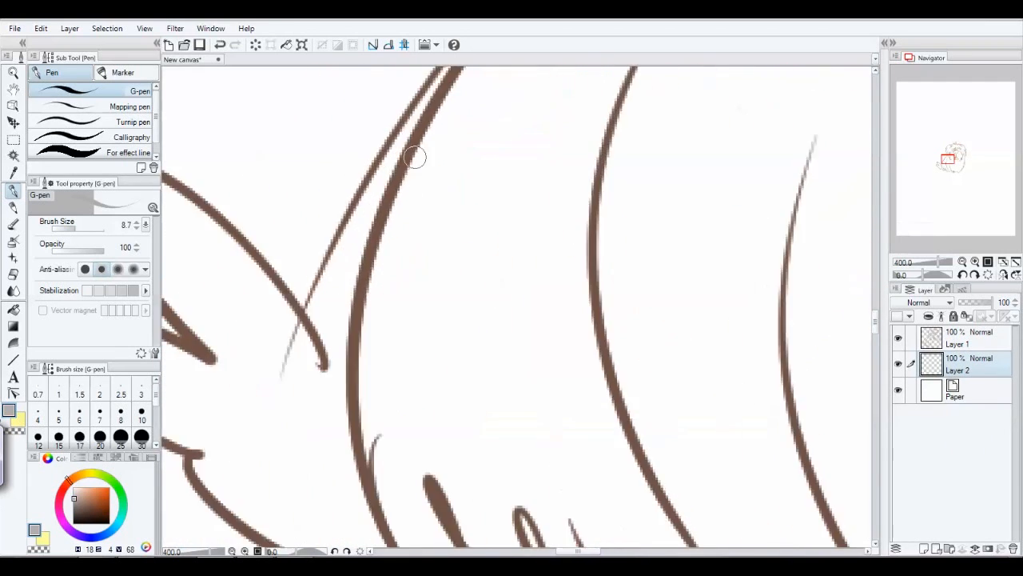
{"action": "mouse_move", "coordinate": [251, 427]}
{"action": "left_mouse_down"}
{"action": "mouse_move", "coordinate": [475, 390]}
{"action": "mouse_move", "coordinate": [309, 170]}
{"action": "left_mouse_up"}
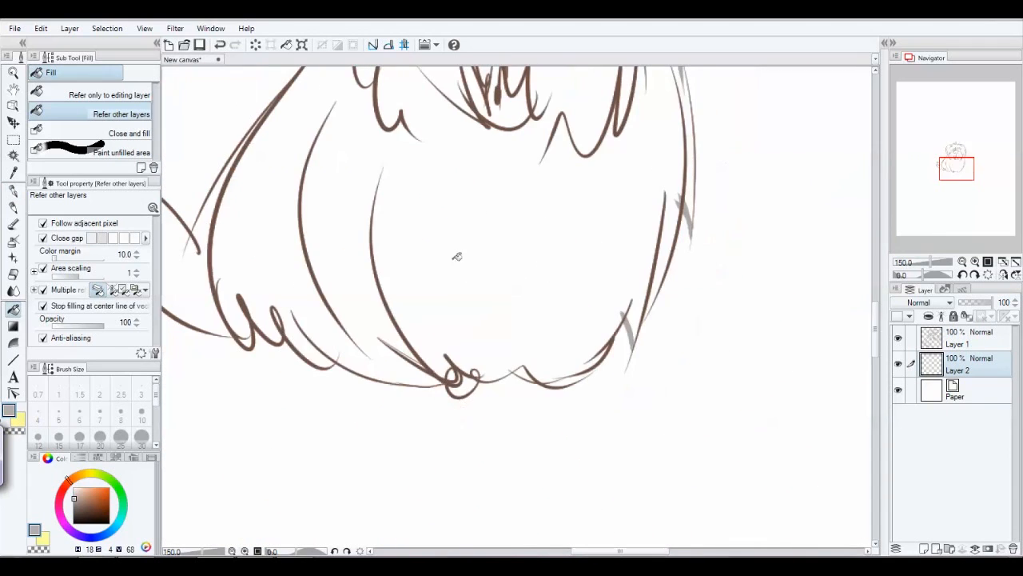
{"action": "left_click", "coordinate": [458, 257]}
{"action": "mouse_move", "coordinate": [309, 411]}
{"action": "left_mouse_down"}
{"action": "mouse_move", "coordinate": [359, 488]}
{"action": "mouse_move", "coordinate": [352, 477]}
{"action": "left_mouse_up"}
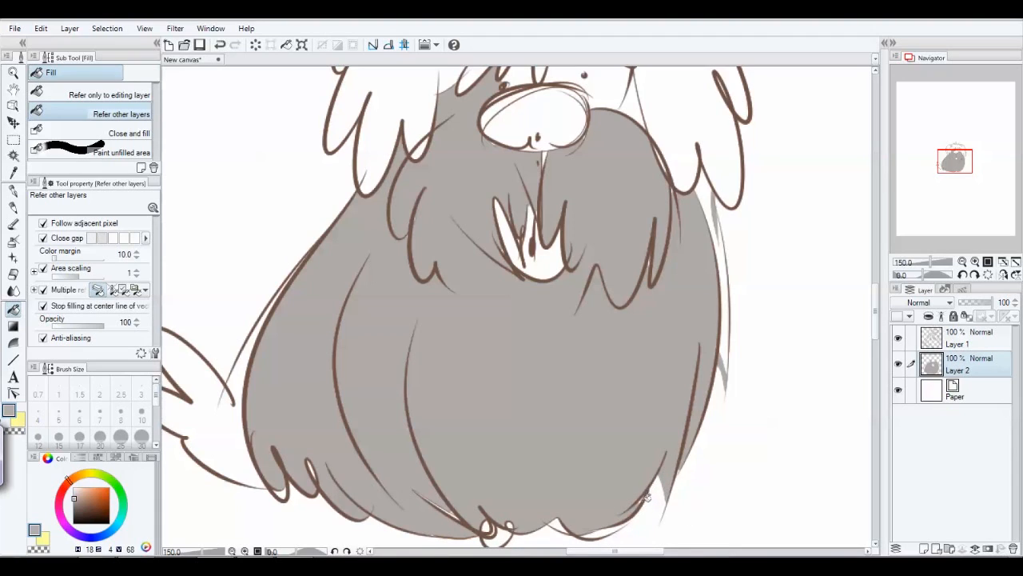
{"action": "left_click", "coordinate": [708, 188]}
{"action": "left_click", "coordinate": [214, 421]}
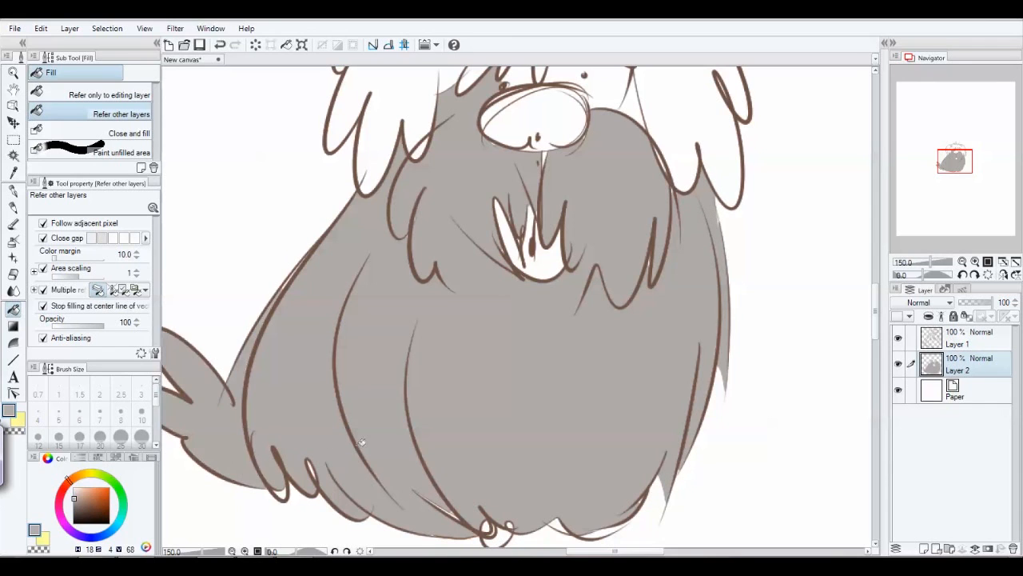
- Fill the dog's ears, head hair and the small gap beside the hair tuft with the same grey
{"action": "left_click_drag", "start_coordinate": [388, 315], "coordinate": [388, 496]}
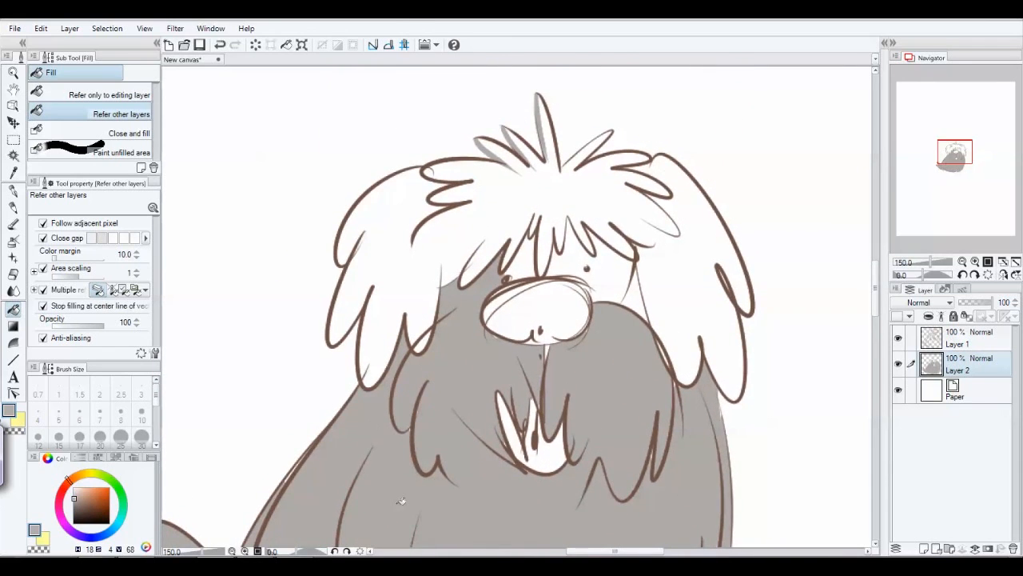
{"action": "left_click", "coordinate": [406, 266]}
{"action": "left_click", "coordinate": [424, 342]}
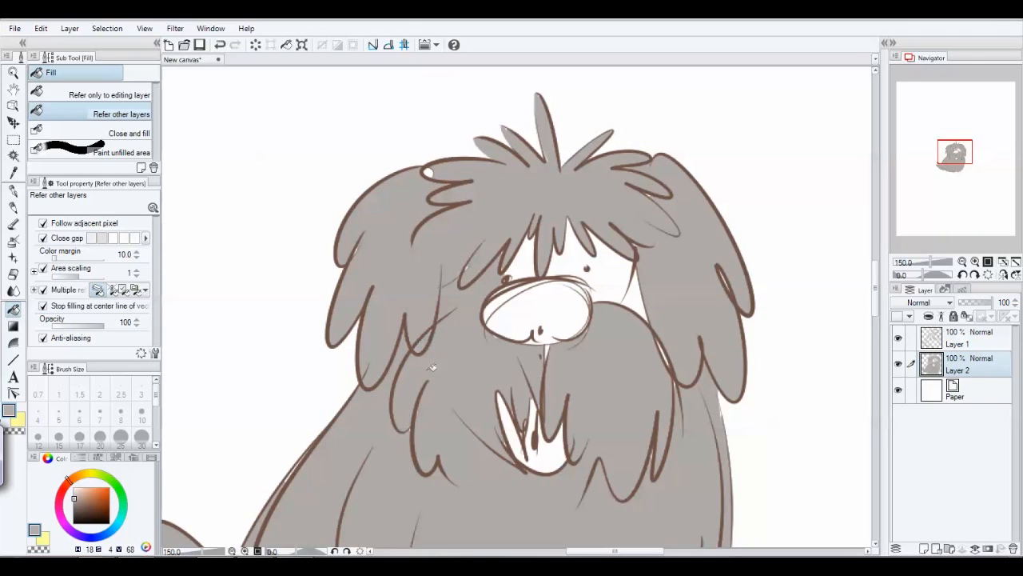
{"action": "left_click", "coordinate": [431, 172]}
{"action": "left_click_drag", "start_coordinate": [376, 485], "coordinate": [359, 347]}
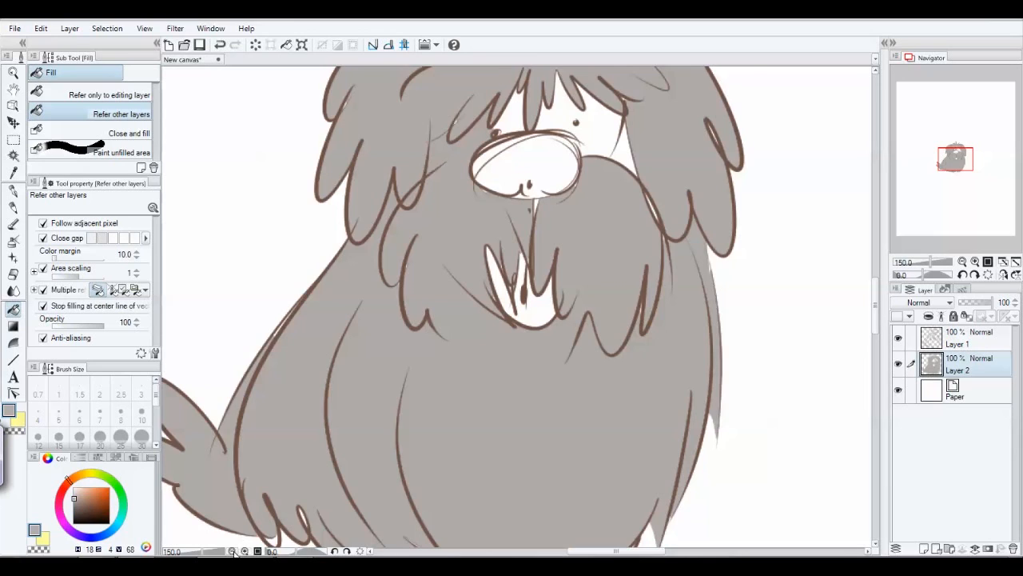
- Examine the unfilled spots around the mouth and beard lines up close, with the line art both visible and hidden
{"action": "left_click", "coordinate": [232, 551]}
{"action": "left_click", "coordinate": [231, 551]}
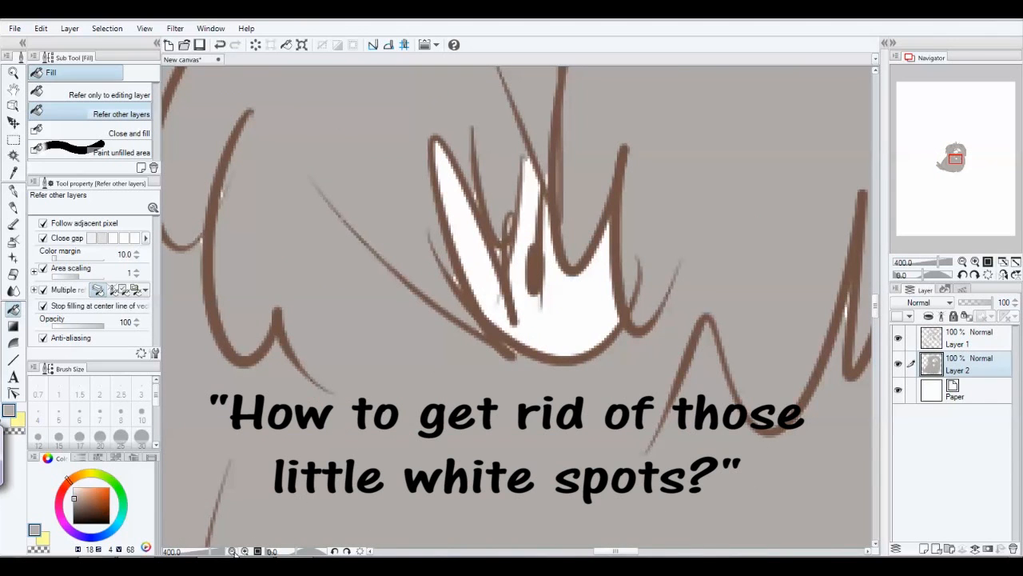
{"action": "left_click", "coordinate": [245, 551]}
{"action": "left_click_drag", "start_coordinate": [263, 343], "coordinate": [409, 522]}
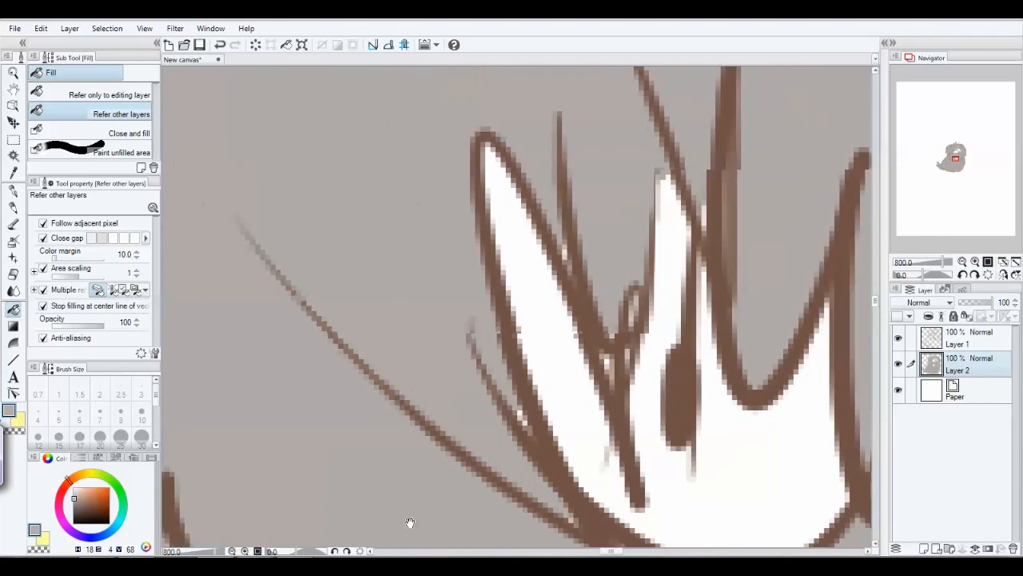
{"action": "left_click_drag", "start_coordinate": [240, 447], "coordinate": [360, 431]}
{"action": "left_click_drag", "start_coordinate": [267, 416], "coordinate": [387, 392]}
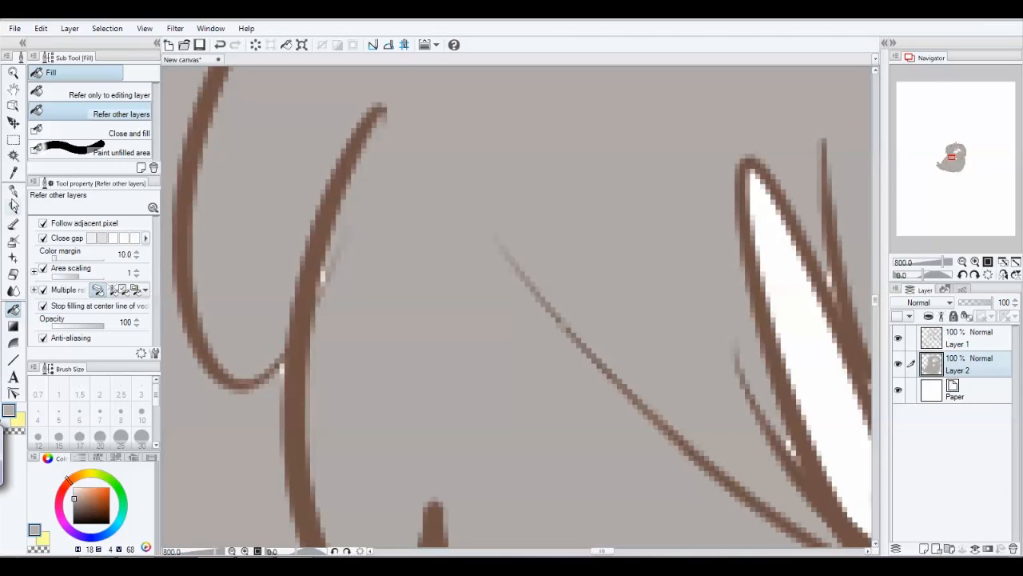
{"action": "left_click", "coordinate": [13, 190]}
{"action": "left_click", "coordinate": [897, 337]}
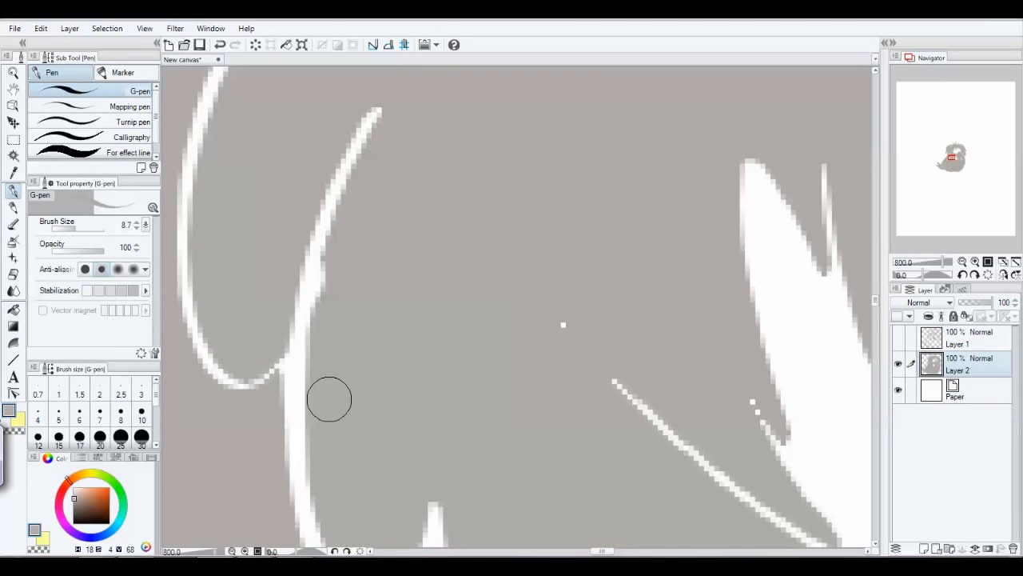
{"action": "left_click", "coordinate": [899, 339]}
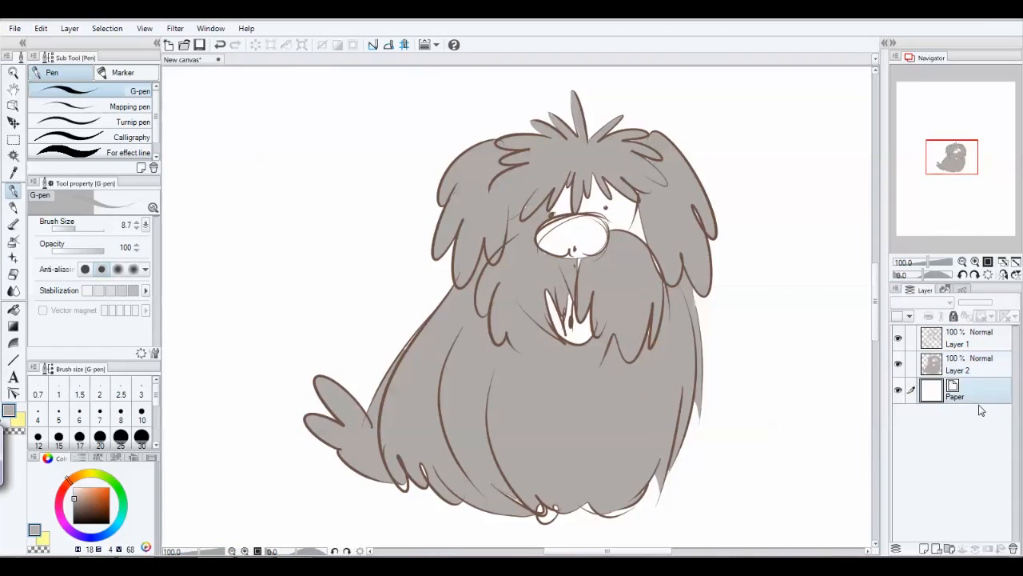
- On a new layer directly above the paper, auto-select the area around the dog and invert the selection
{"action": "left_click", "coordinate": [924, 549]}
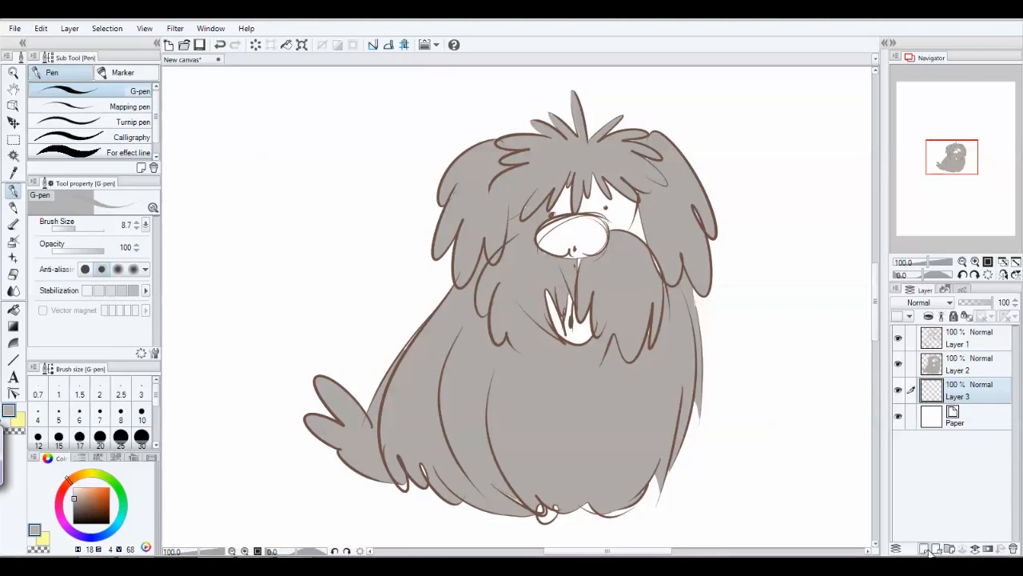
{"action": "left_click", "coordinate": [21, 154]}
{"action": "left_click", "coordinate": [765, 315]}
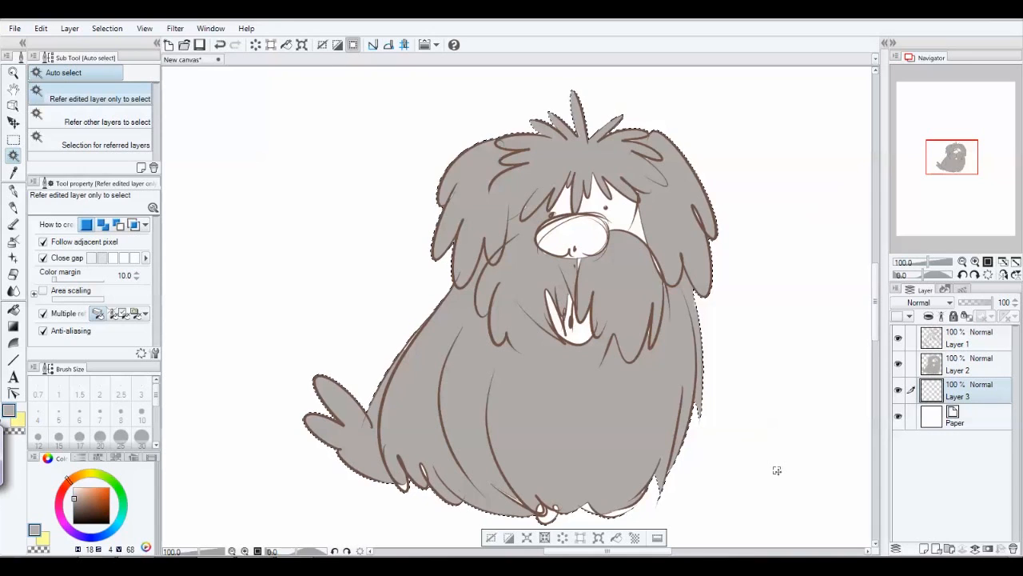
{"action": "left_click", "coordinate": [101, 31]}
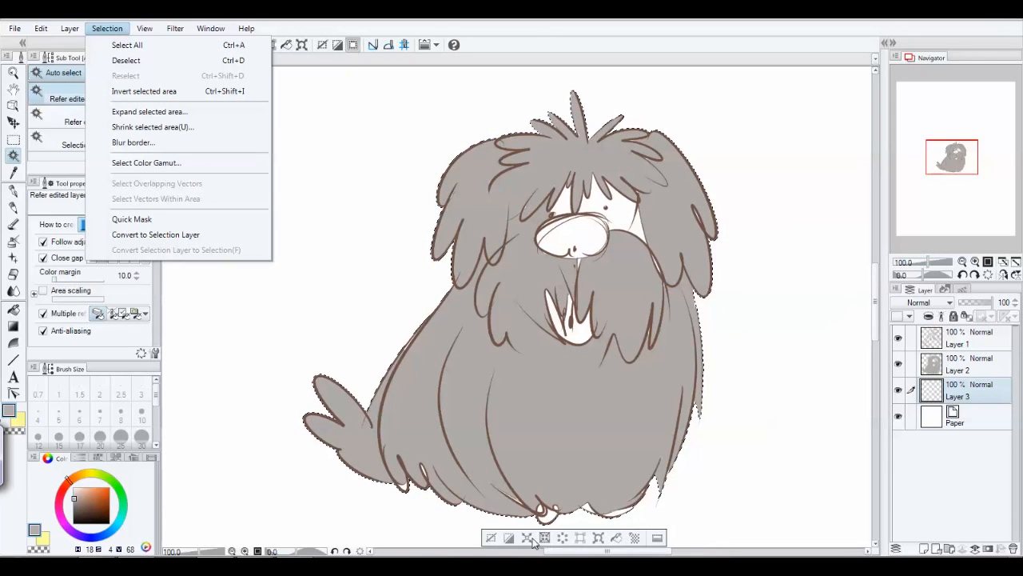
{"action": "left_click", "coordinate": [131, 93]}
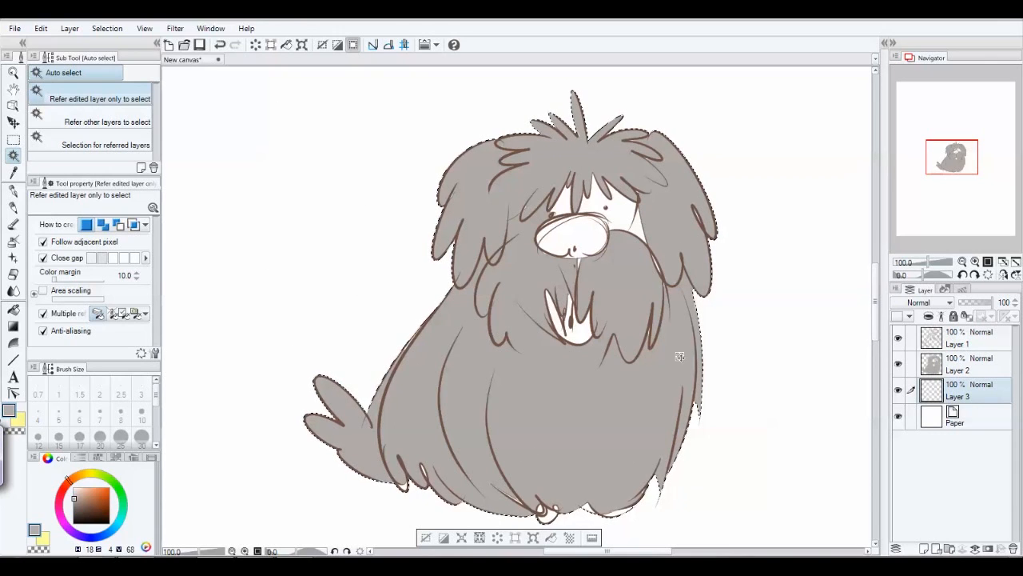
- Hide Layer 1 and Layer 2, and shrink the dog-shaped selection by 1 px
{"action": "left_click", "coordinate": [898, 363]}
{"action": "left_click", "coordinate": [898, 337]}
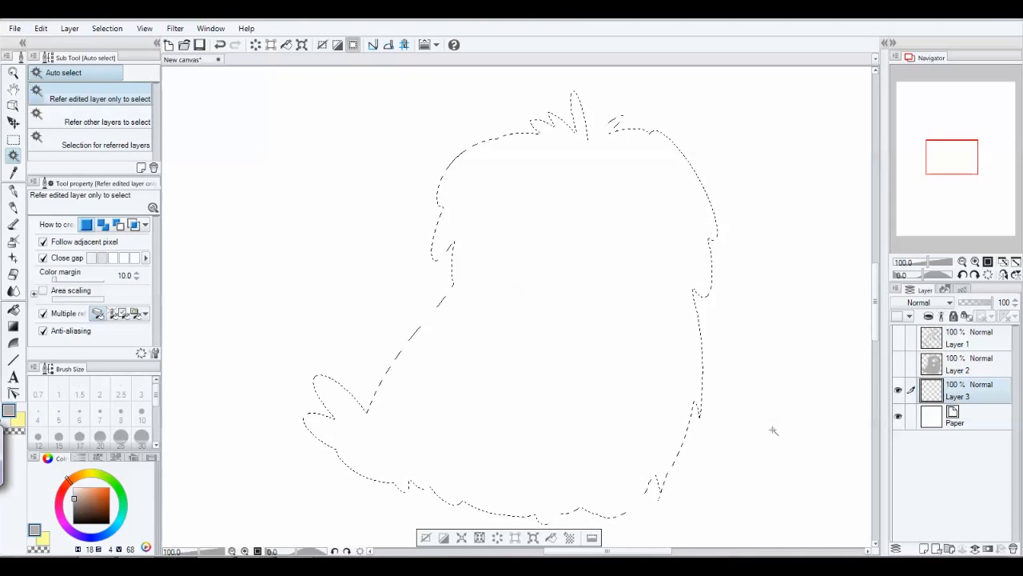
{"action": "left_click", "coordinate": [478, 537]}
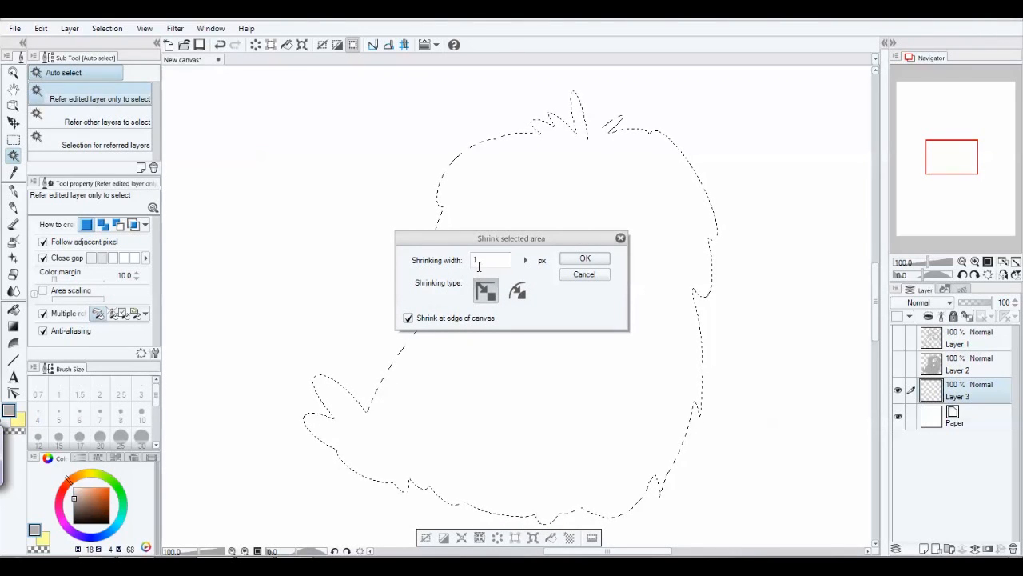
{"action": "key", "text": "Return"}
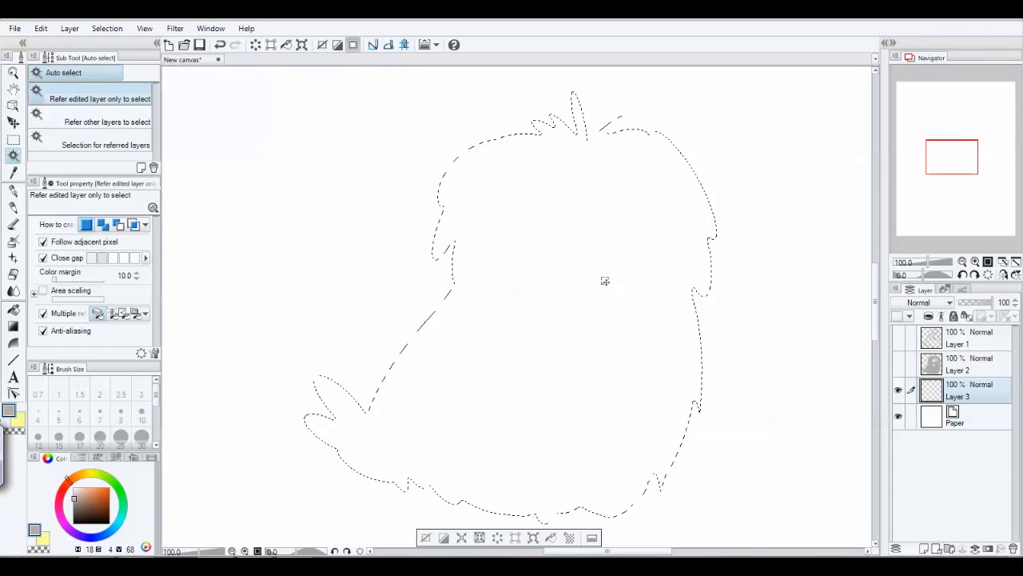
- Fill the dog-shaped selection on Layer 3 with grey, and deselect it with the Layer 1 line art shown again
{"action": "left_click", "coordinate": [107, 30]}
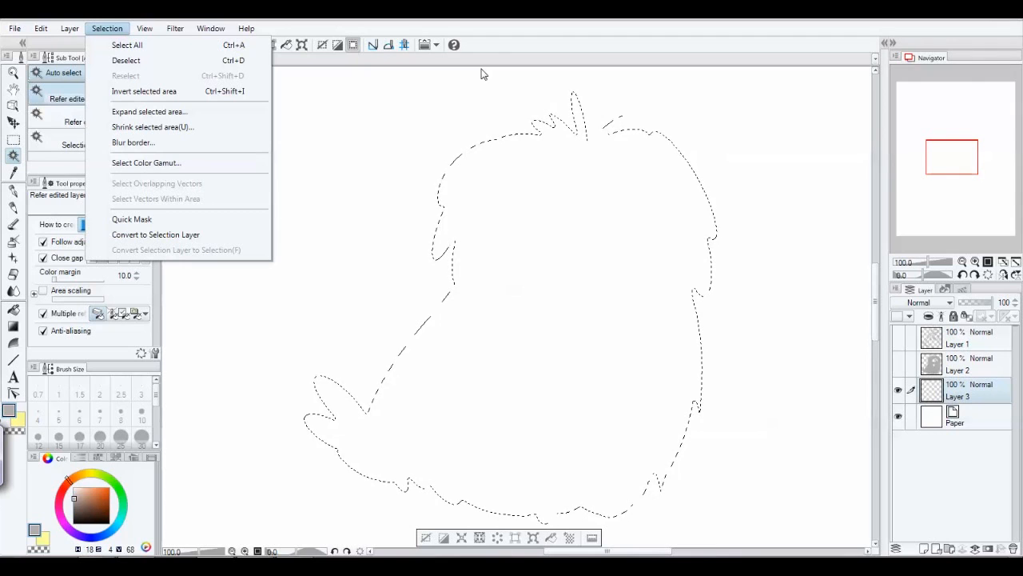
{"action": "left_click", "coordinate": [16, 317]}
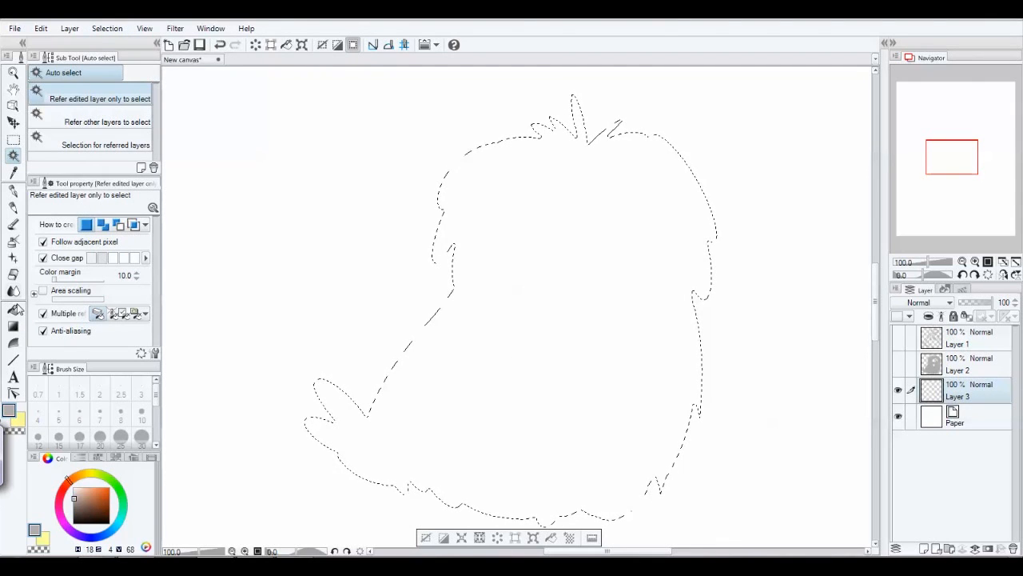
{"action": "left_click", "coordinate": [14, 309]}
{"action": "left_click", "coordinate": [546, 383]}
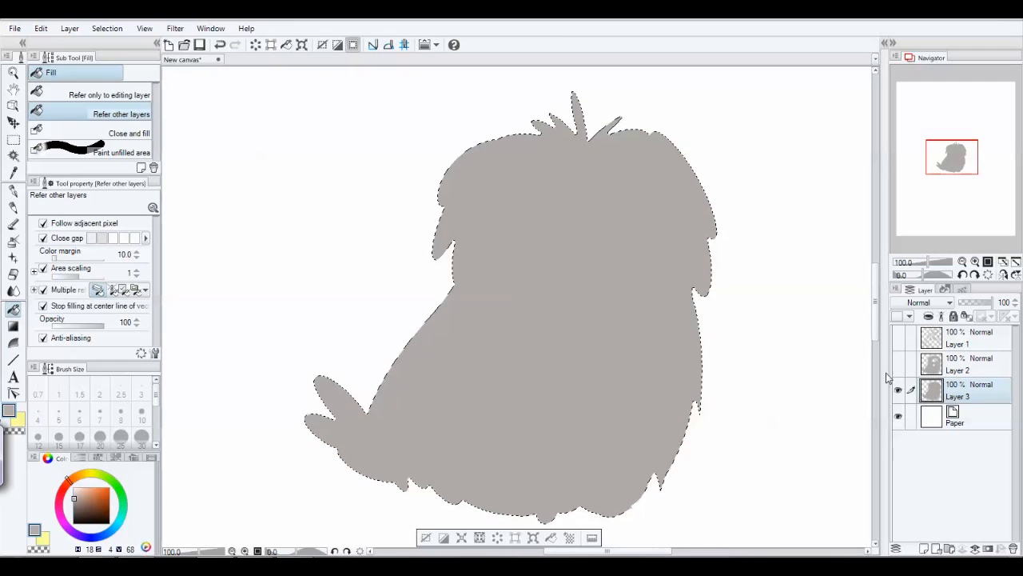
{"action": "left_click", "coordinate": [897, 337]}
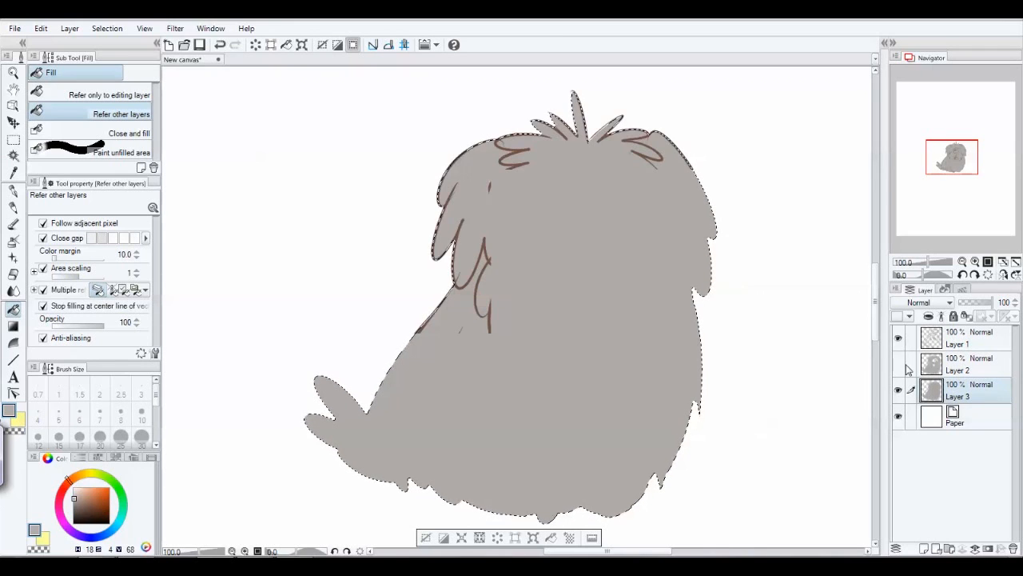
{"action": "left_click", "coordinate": [426, 537]}
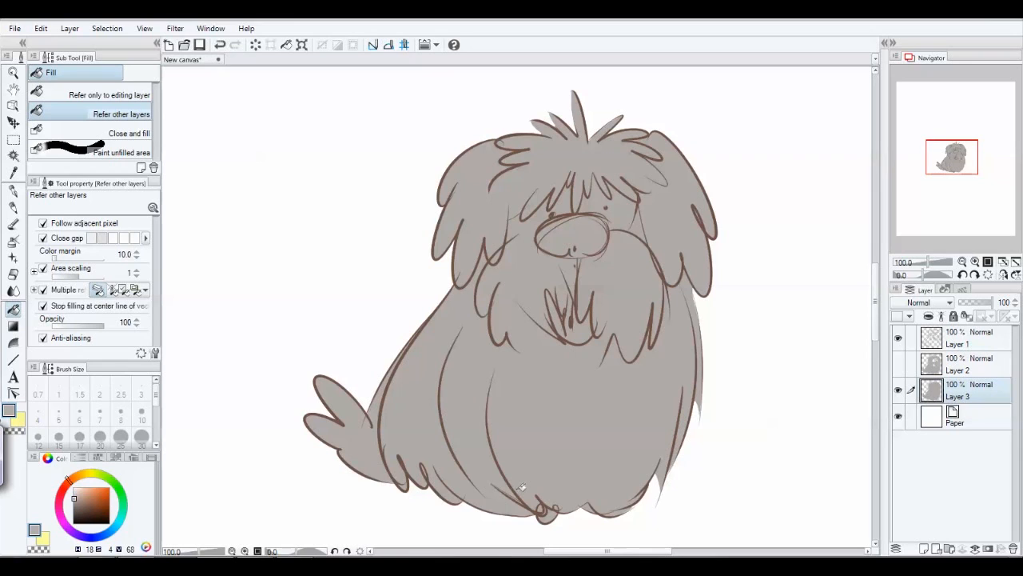
- Add a new layer above Layer 3 and fill the dog's head hair and ears with light beige (H 18, S 9, V 91)
{"action": "key", "text": "ctrl+shift+n"}
{"action": "key", "text": "p"}
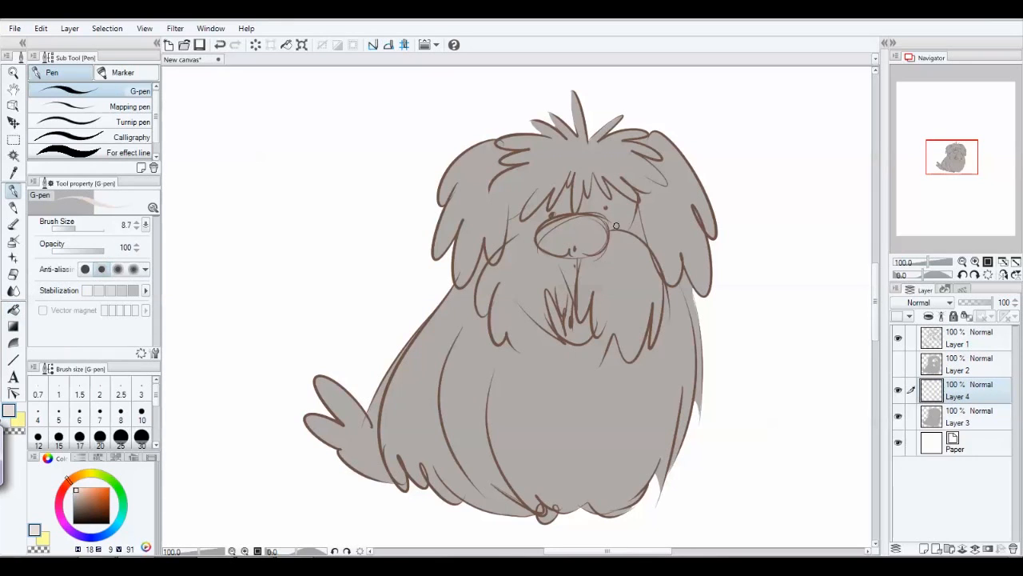
{"action": "left_click", "coordinate": [15, 245]}
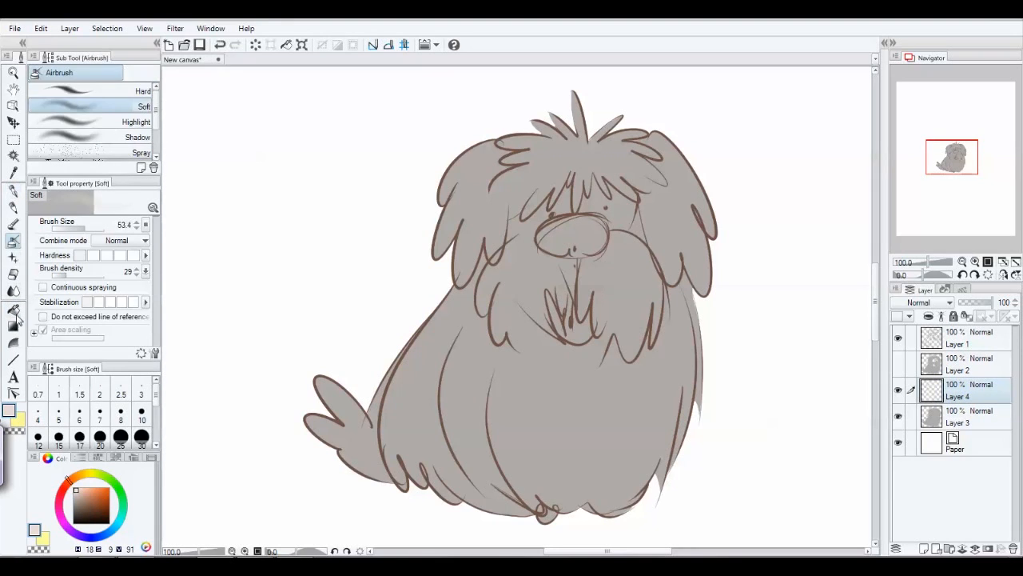
{"action": "left_click", "coordinate": [14, 310]}
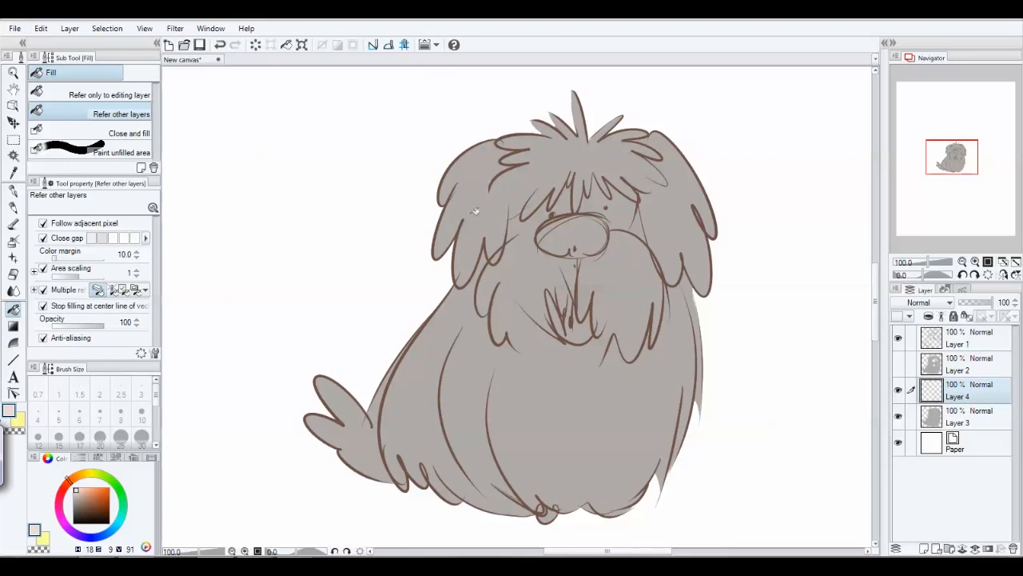
{"action": "left_click", "coordinate": [542, 184]}
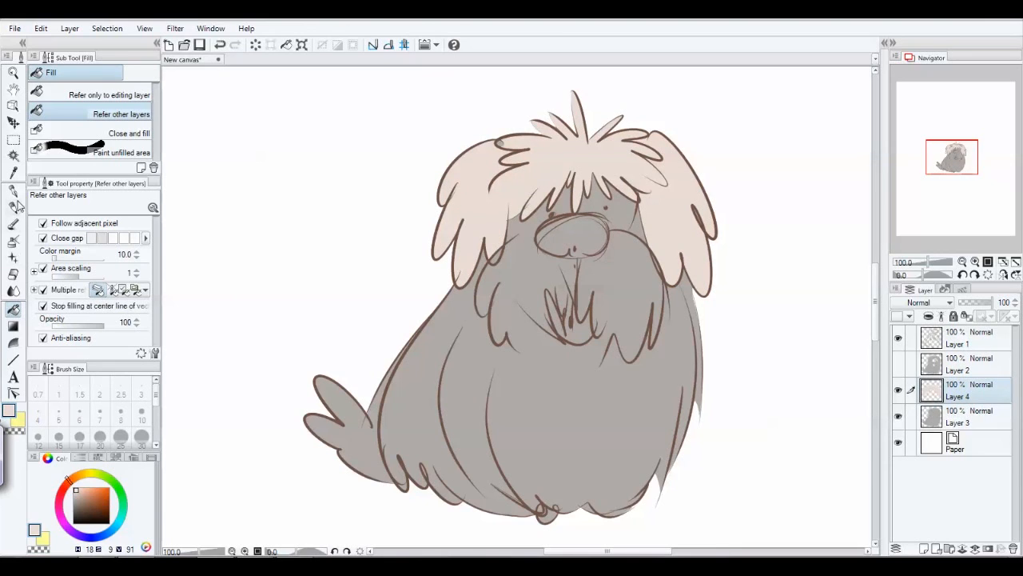
- Paint the dog's nose dark brown (H 18, S 79, V 21) with the G-pen on Layer 4
{"action": "left_click", "coordinate": [13, 191]}
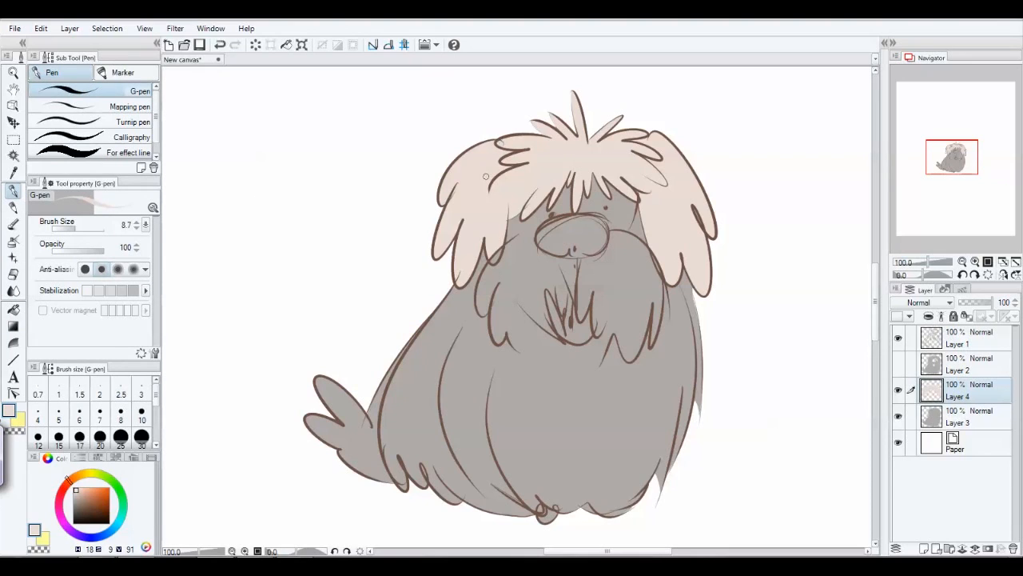
{"action": "left_click", "coordinate": [664, 156], "text": "alt"}
{"action": "mouse_move", "coordinate": [599, 227]}
{"action": "left_mouse_down"}
{"action": "mouse_move", "coordinate": [602, 235]}
{"action": "mouse_move", "coordinate": [538, 236]}
{"action": "mouse_move", "coordinate": [598, 249]}
{"action": "mouse_move", "coordinate": [548, 245]}
{"action": "mouse_move", "coordinate": [563, 217]}
{"action": "mouse_move", "coordinate": [587, 217]}
{"action": "mouse_move", "coordinate": [570, 253]}
{"action": "left_mouse_up"}
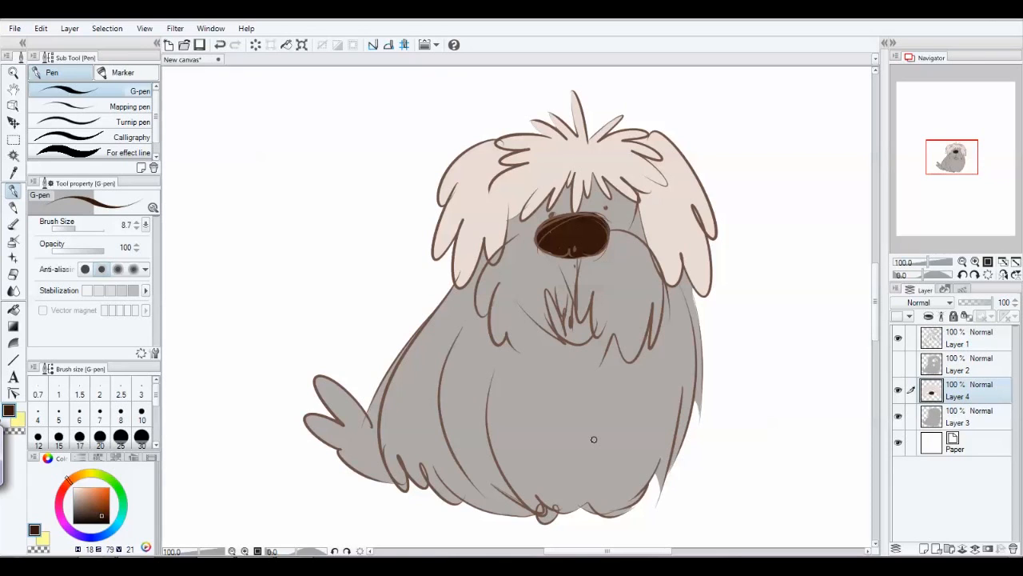
- Try a freehand Lasso selection across the dog's back and the empty canvas beside it, and clear the selection
{"action": "left_click", "coordinate": [13, 139]}
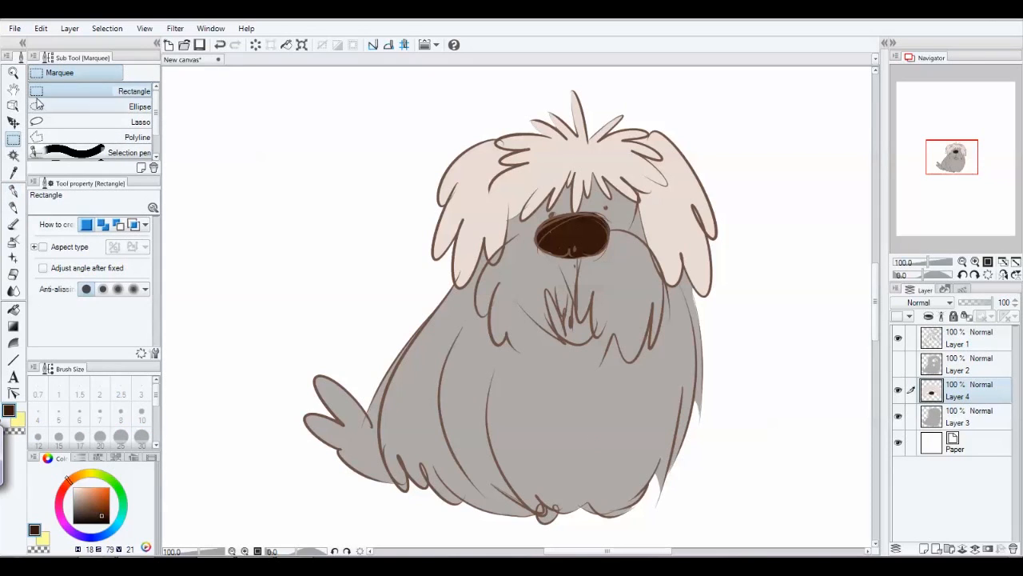
{"action": "left_click", "coordinate": [38, 123]}
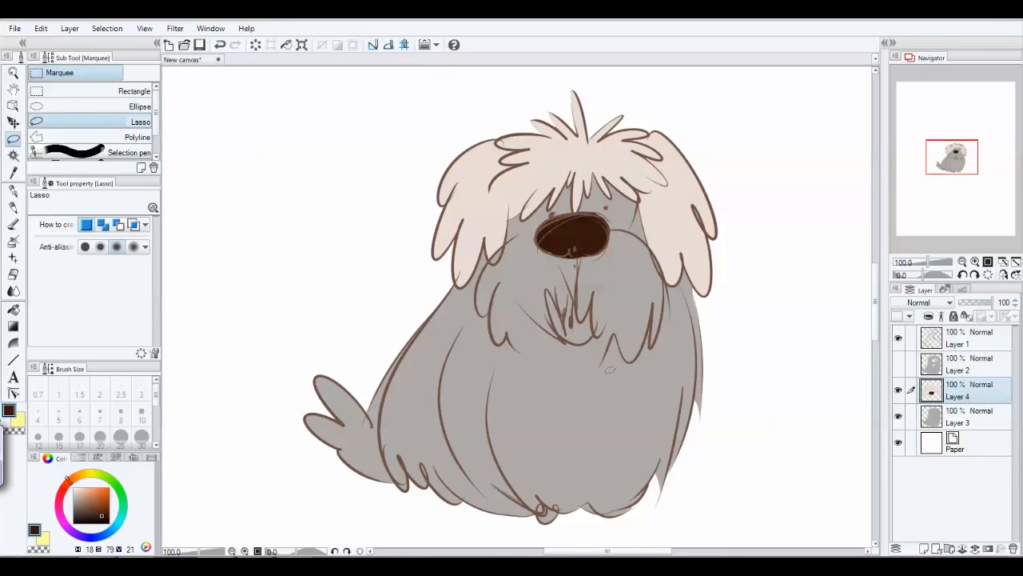
{"action": "mouse_move", "coordinate": [436, 264]}
{"action": "left_mouse_down"}
{"action": "mouse_move", "coordinate": [318, 242]}
{"action": "mouse_move", "coordinate": [229, 330]}
{"action": "mouse_move", "coordinate": [427, 409]}
{"action": "mouse_move", "coordinate": [462, 326]}
{"action": "mouse_move", "coordinate": [576, 374]}
{"action": "left_mouse_up"}
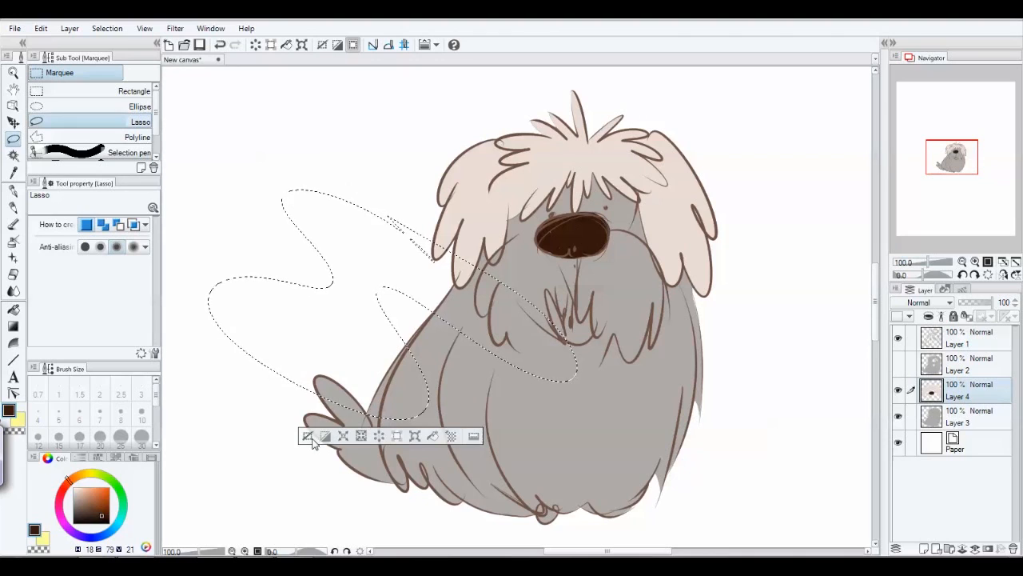
{"action": "left_click", "coordinate": [309, 436]}
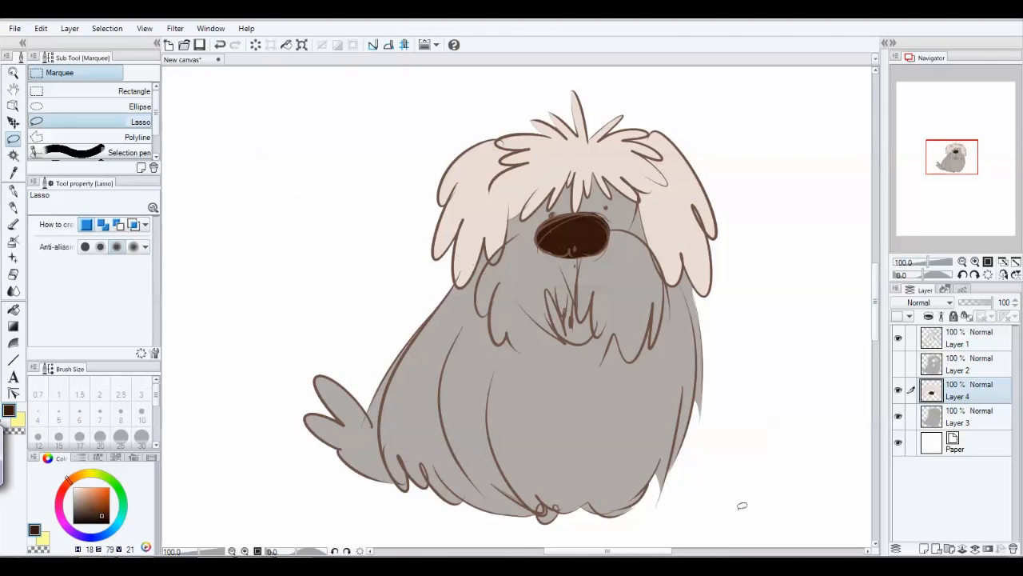
- Add a layer above Layer 4, lasso a jagged shadow along the body's right edge, fill it with brown (H 18, S 33, V 42), and deselect
{"action": "left_click", "coordinate": [924, 549]}
{"action": "mouse_move", "coordinate": [725, 367]}
{"action": "left_mouse_down"}
{"action": "mouse_move", "coordinate": [686, 241]}
{"action": "mouse_move", "coordinate": [659, 336]}
{"action": "mouse_move", "coordinate": [655, 345]}
{"action": "mouse_move", "coordinate": [656, 317]}
{"action": "mouse_move", "coordinate": [636, 359]}
{"action": "mouse_move", "coordinate": [646, 363]}
{"action": "mouse_move", "coordinate": [637, 394]}
{"action": "mouse_move", "coordinate": [656, 396]}
{"action": "mouse_move", "coordinate": [632, 475]}
{"action": "mouse_move", "coordinate": [657, 439]}
{"action": "mouse_move", "coordinate": [660, 520]}
{"action": "mouse_move", "coordinate": [731, 448]}
{"action": "mouse_move", "coordinate": [736, 331]}
{"action": "mouse_move", "coordinate": [716, 267]}
{"action": "left_mouse_up"}
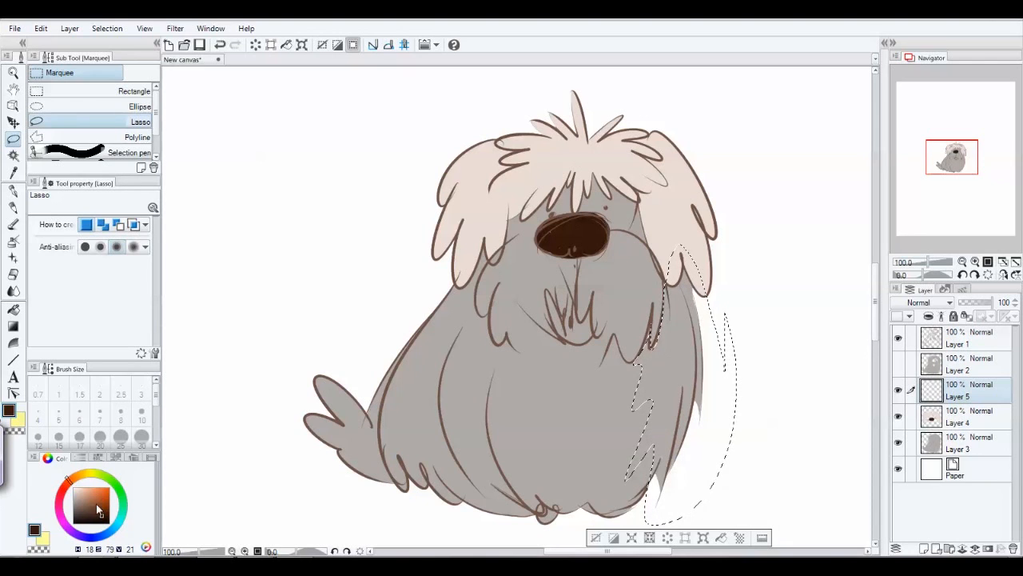
{"action": "left_click", "coordinate": [85, 508]}
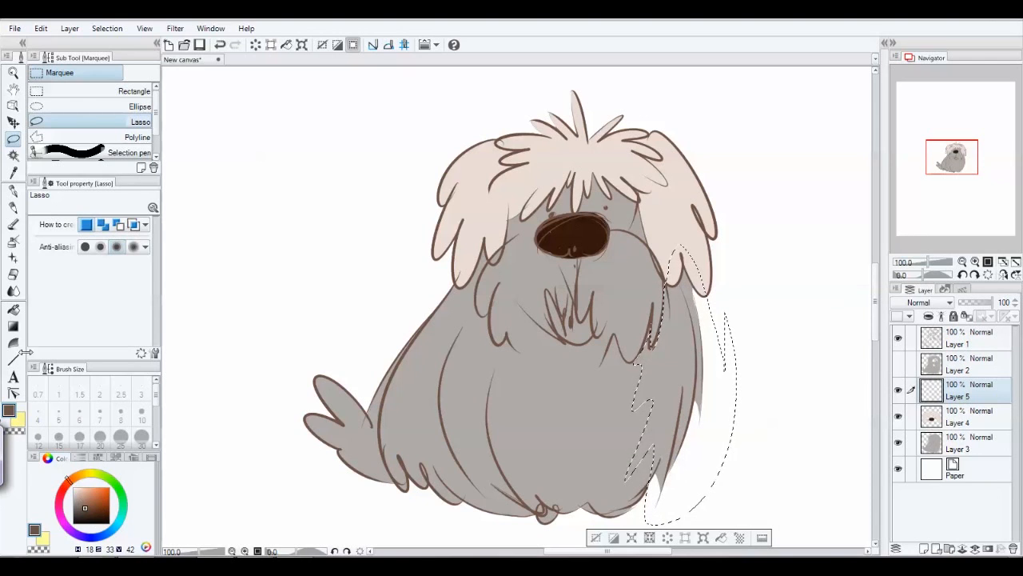
{"action": "left_click", "coordinate": [13, 310]}
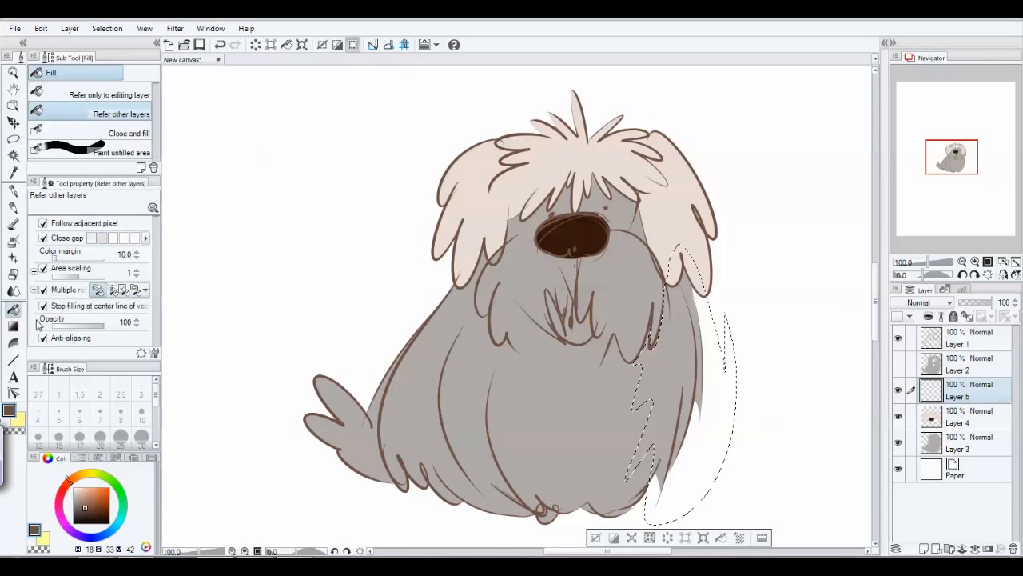
{"action": "left_click", "coordinate": [672, 367]}
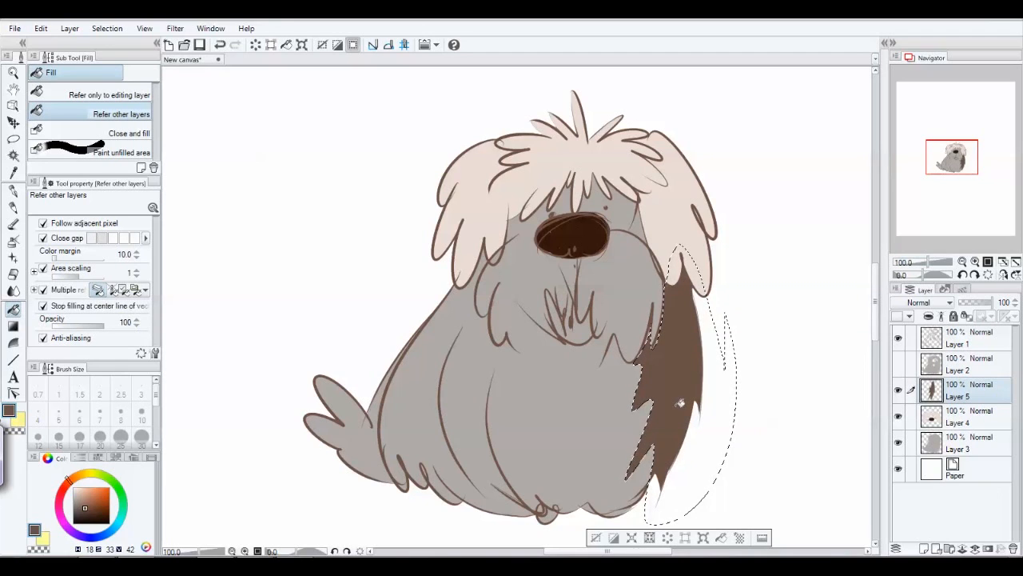
{"action": "key", "text": "ctrl+d"}
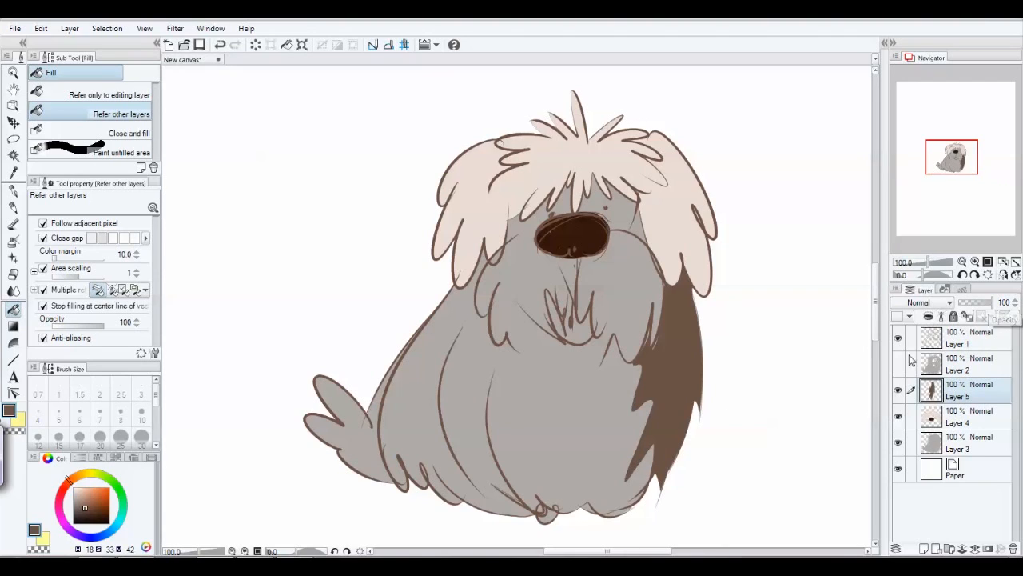
- Lower the opacity of the brown shadow on Layer 5 to 43%
{"action": "left_click_drag", "start_coordinate": [991, 304], "coordinate": [983, 305]}
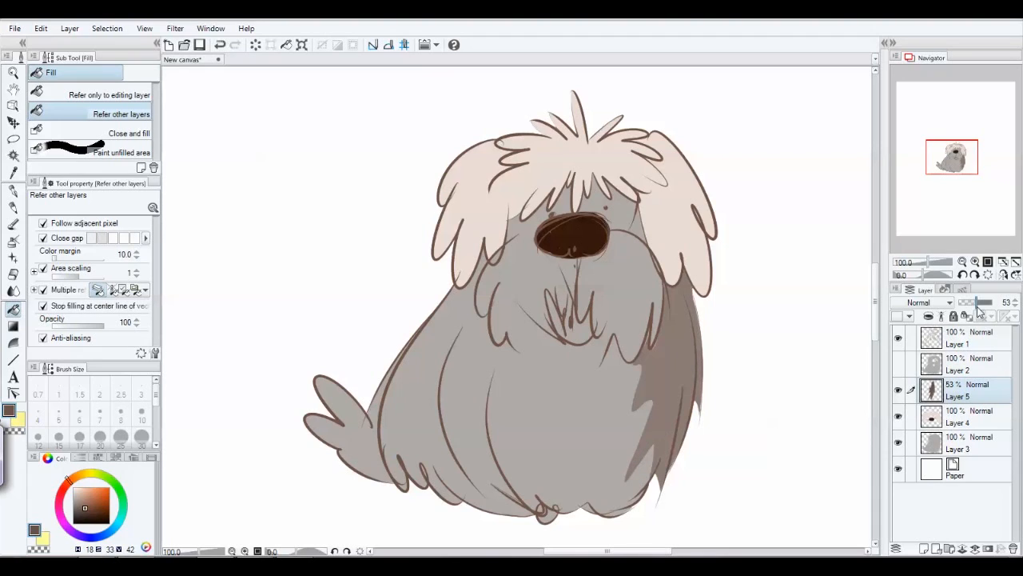
{"action": "left_click_drag", "start_coordinate": [975, 307], "coordinate": [968, 304]}
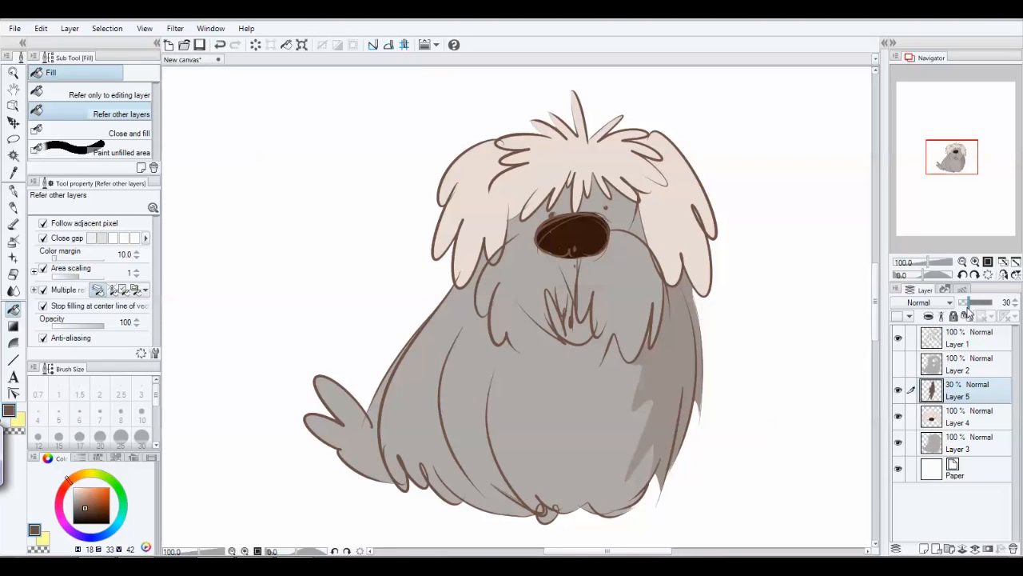
{"action": "left_click_drag", "start_coordinate": [971, 307], "coordinate": [976, 310]}
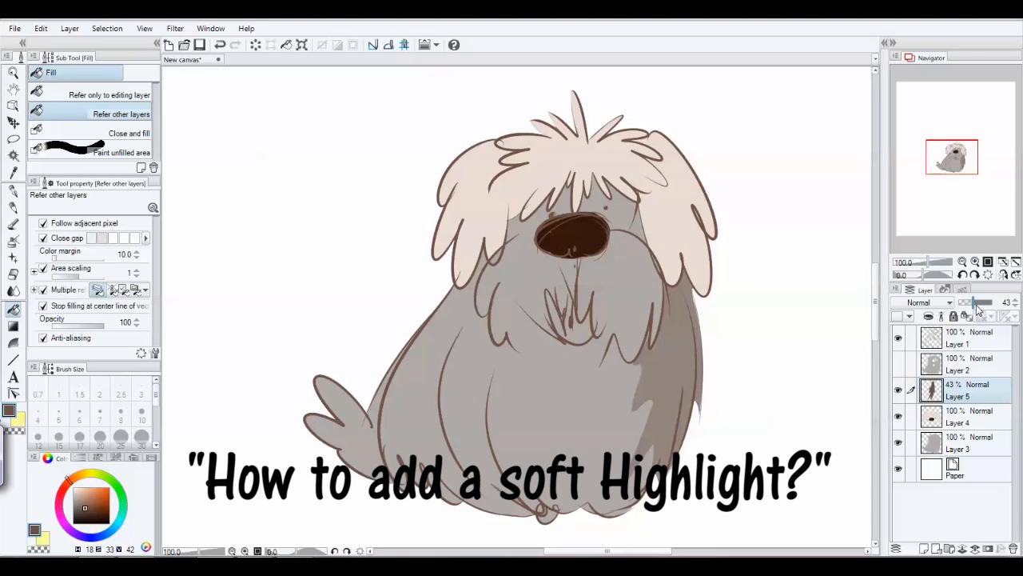
- Add a new layer above Layer 5 and lasso a jagged fur highlight shape across the left side of the dog's body
{"action": "left_click", "coordinate": [13, 137]}
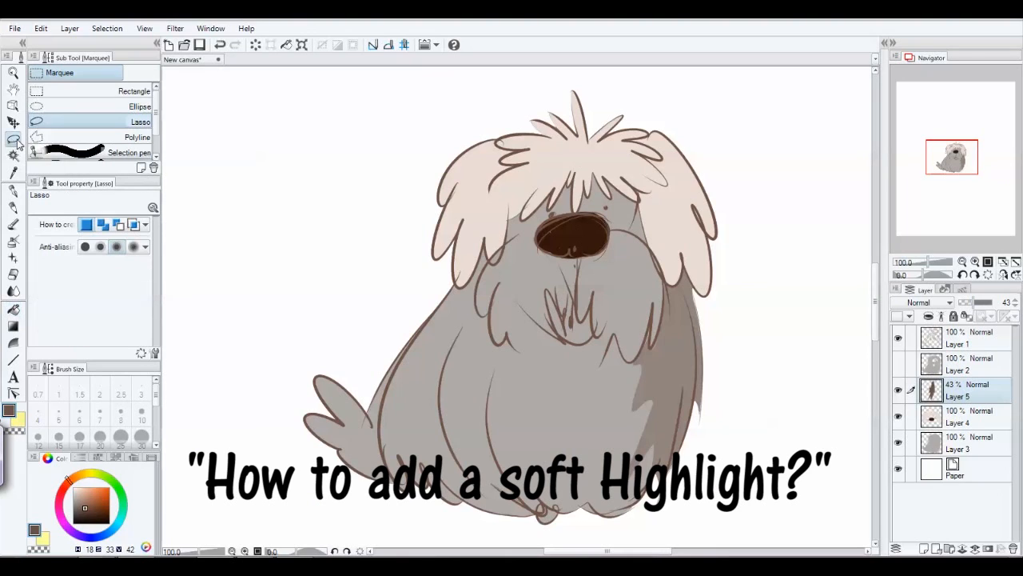
{"action": "left_click", "coordinate": [929, 549]}
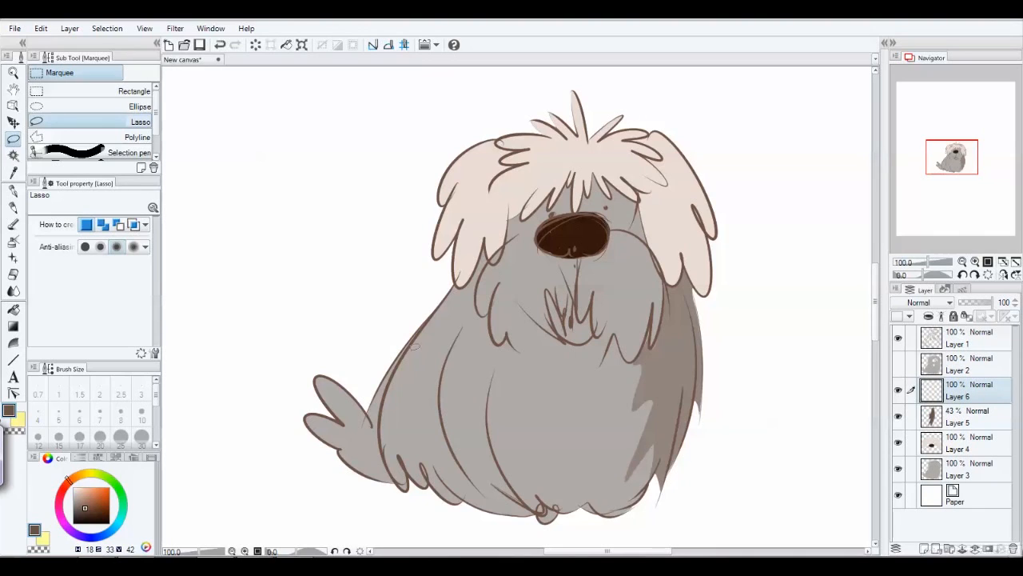
{"action": "mouse_move", "coordinate": [425, 294]}
{"action": "left_mouse_down"}
{"action": "mouse_move", "coordinate": [446, 347]}
{"action": "mouse_move", "coordinate": [450, 389]}
{"action": "mouse_move", "coordinate": [480, 358]}
{"action": "mouse_move", "coordinate": [497, 392]}
{"action": "mouse_move", "coordinate": [515, 397]}
{"action": "mouse_move", "coordinate": [529, 440]}
{"action": "mouse_move", "coordinate": [477, 408]}
{"action": "mouse_move", "coordinate": [469, 451]}
{"action": "mouse_move", "coordinate": [426, 388]}
{"action": "mouse_move", "coordinate": [418, 429]}
{"action": "mouse_move", "coordinate": [400, 400]}
{"action": "mouse_move", "coordinate": [388, 406]}
{"action": "mouse_move", "coordinate": [376, 368]}
{"action": "mouse_move", "coordinate": [422, 297]}
{"action": "left_mouse_up"}
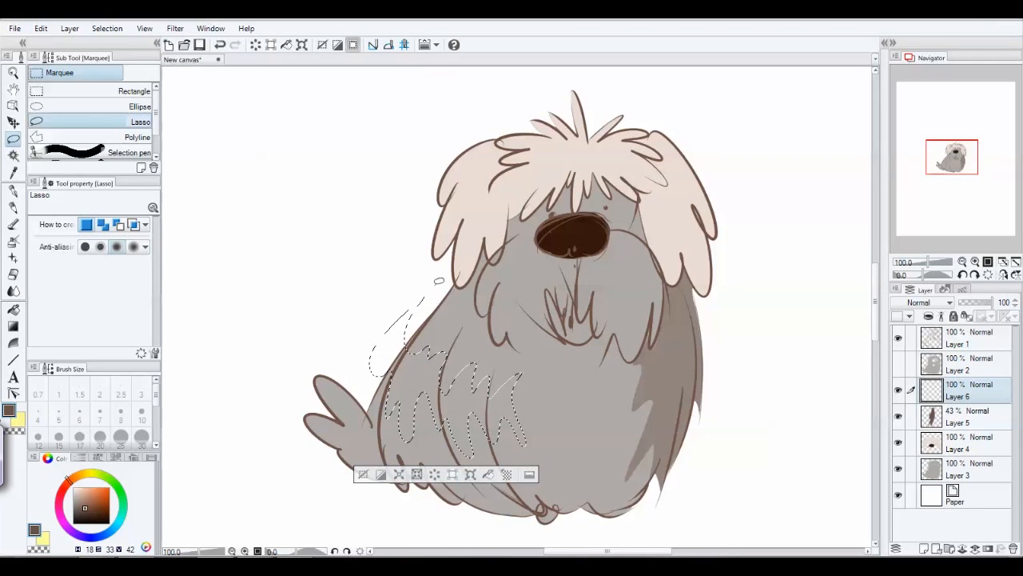
- Fill all parts of the highlight selection inside the body with pale yellow (H 53, S 18, V 100), and deselect
{"action": "left_click", "coordinate": [82, 489]}
{"action": "left_click", "coordinate": [88, 474]}
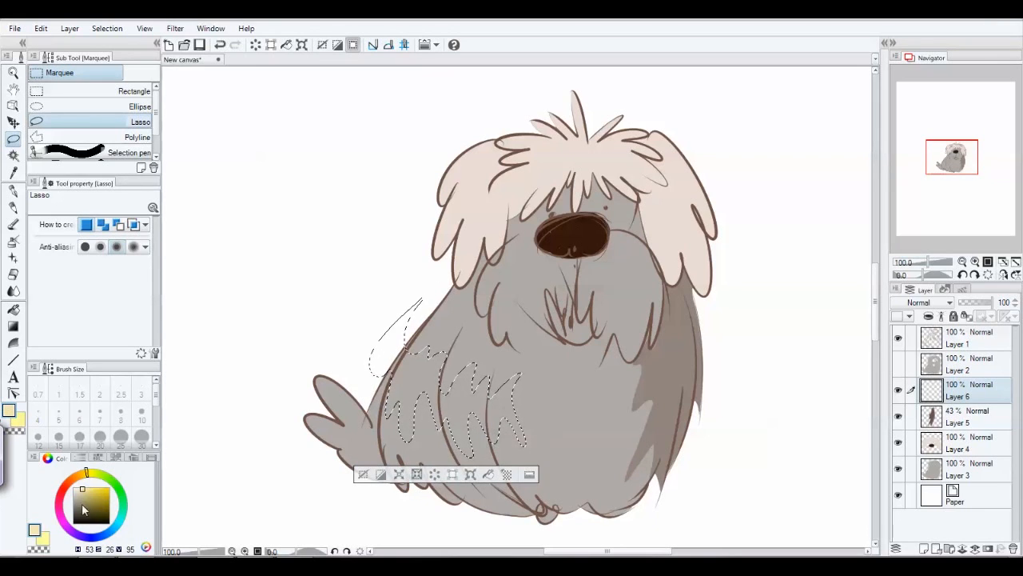
{"action": "left_click", "coordinate": [79, 487]}
{"action": "left_click", "coordinate": [13, 311]}
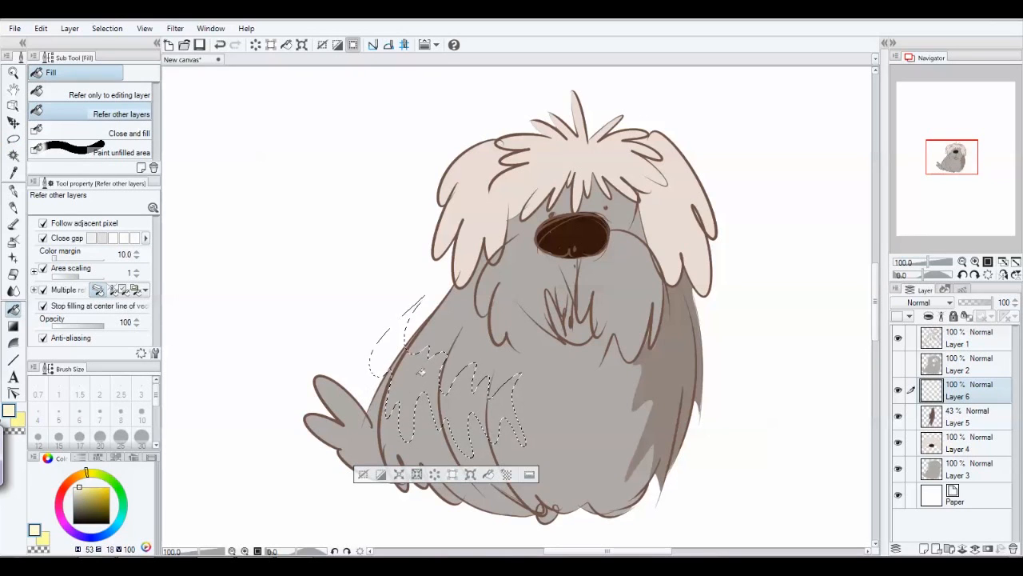
{"action": "left_click", "coordinate": [419, 373]}
{"action": "left_click", "coordinate": [465, 408]}
{"action": "left_click", "coordinate": [502, 416]}
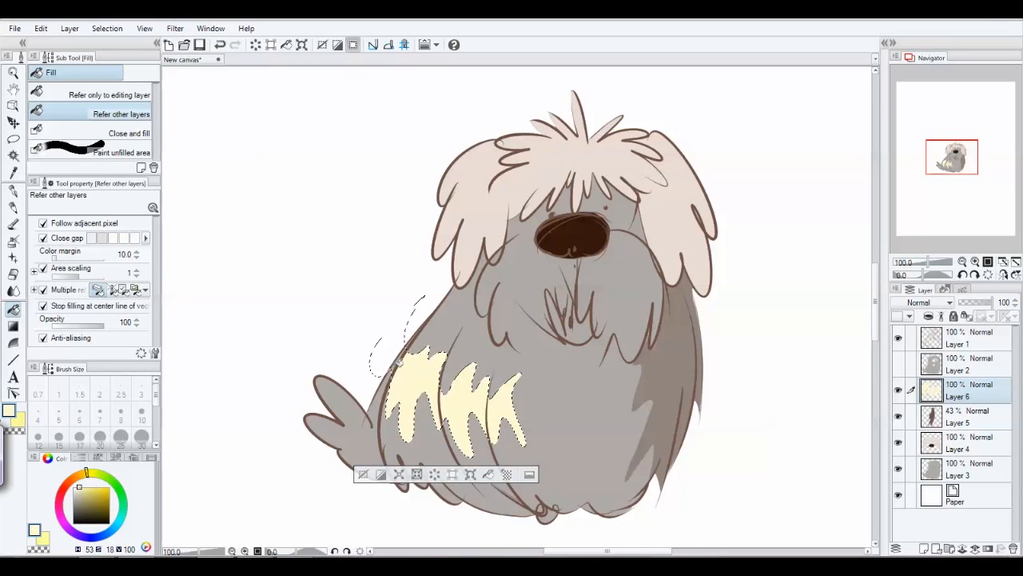
{"action": "left_click", "coordinate": [363, 475]}
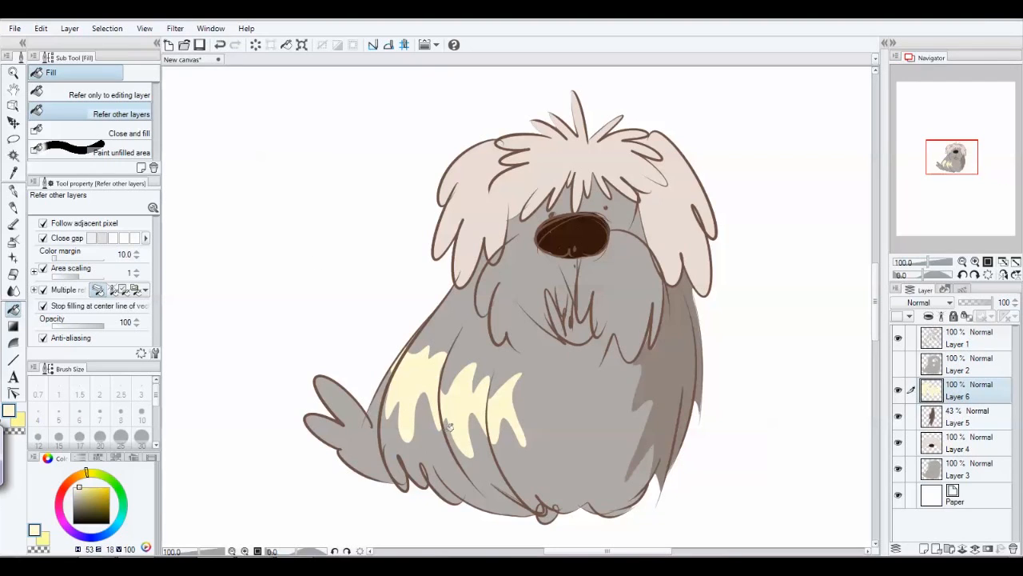
- Soften the yellow highlight on Layer 6 with a Gaussian blur of 12.95
{"action": "left_click", "coordinate": [175, 28]}
{"action": "mouse_move", "coordinate": [195, 45]}
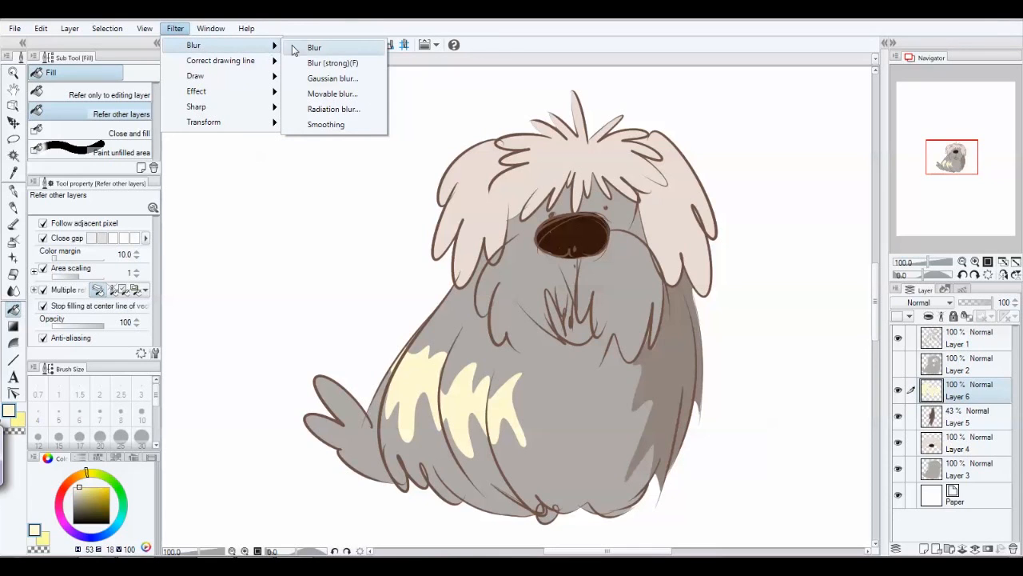
{"action": "left_click", "coordinate": [316, 80]}
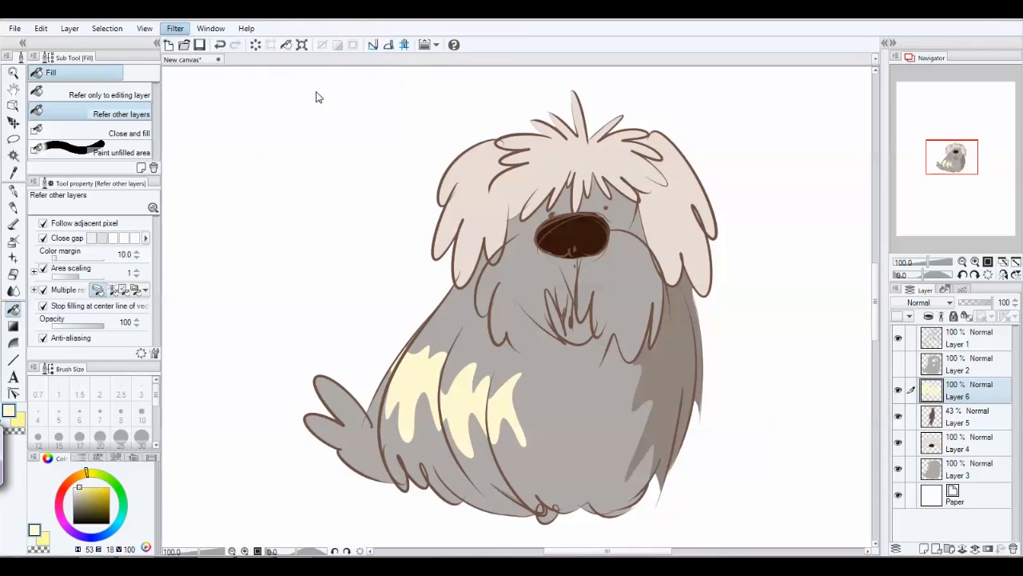
{"action": "left_click_drag", "start_coordinate": [351, 434], "coordinate": [361, 438]}
{"action": "left_click_drag", "start_coordinate": [407, 400], "coordinate": [406, 458]}
{"action": "mouse_move", "coordinate": [370, 496]}
{"action": "left_mouse_down"}
{"action": "mouse_move", "coordinate": [392, 496]}
{"action": "mouse_move", "coordinate": [370, 491]}
{"action": "mouse_move", "coordinate": [360, 501]}
{"action": "left_mouse_up"}
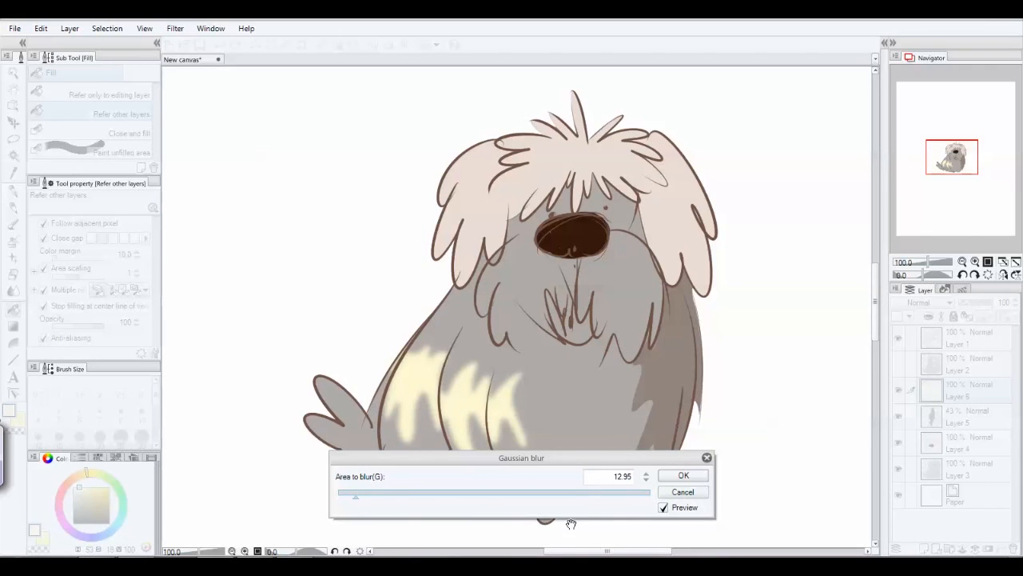
{"action": "left_click", "coordinate": [683, 475]}
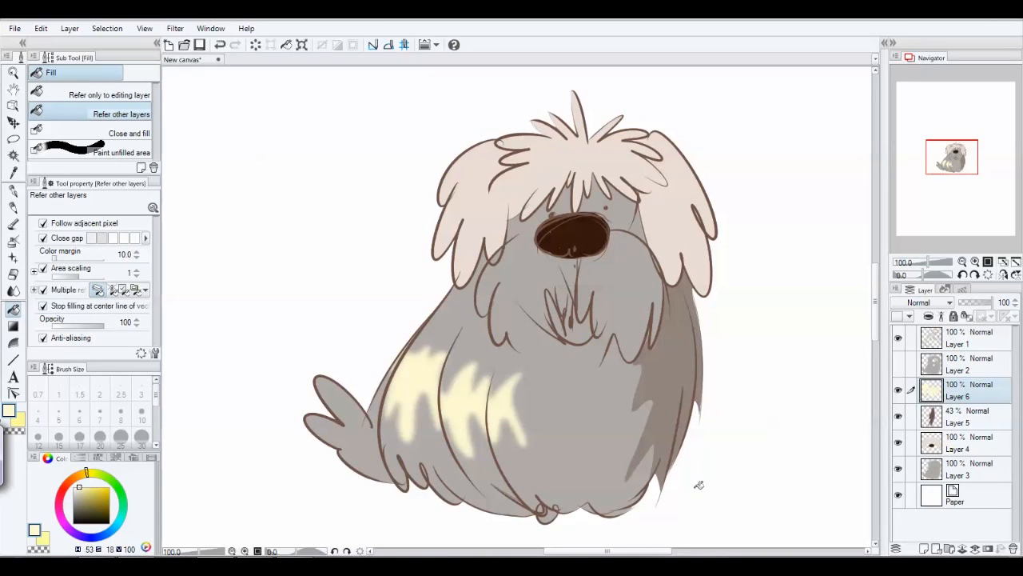